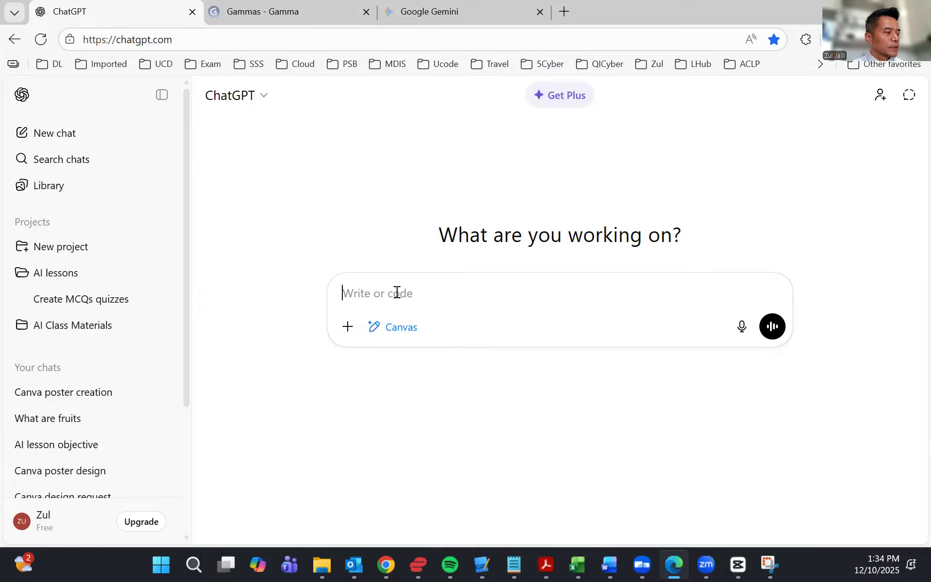
Step: Send the canvas prompt "Create a simple lesson objective for AI beginners"
type("Creating")
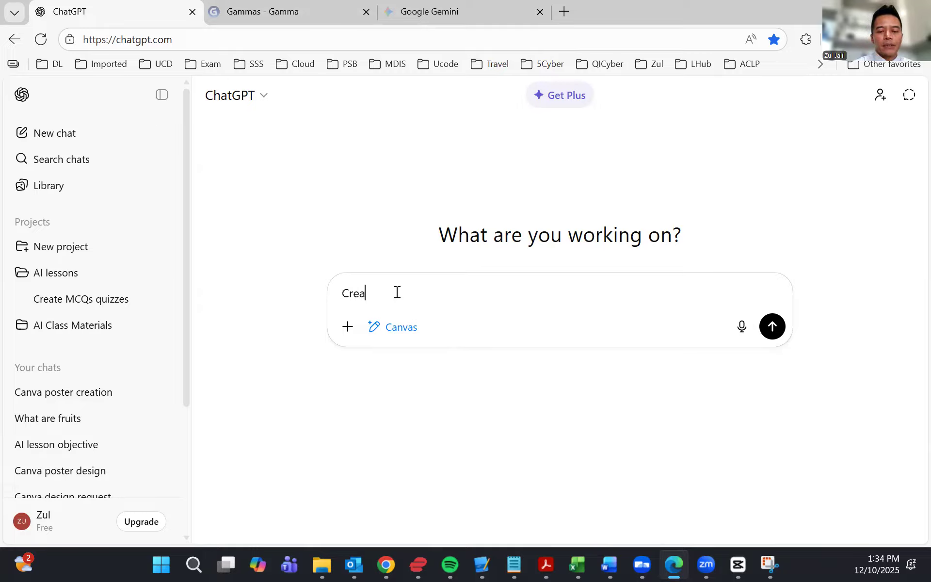
key("BackSpace")
key("BackSpace")
key("BackSpace")
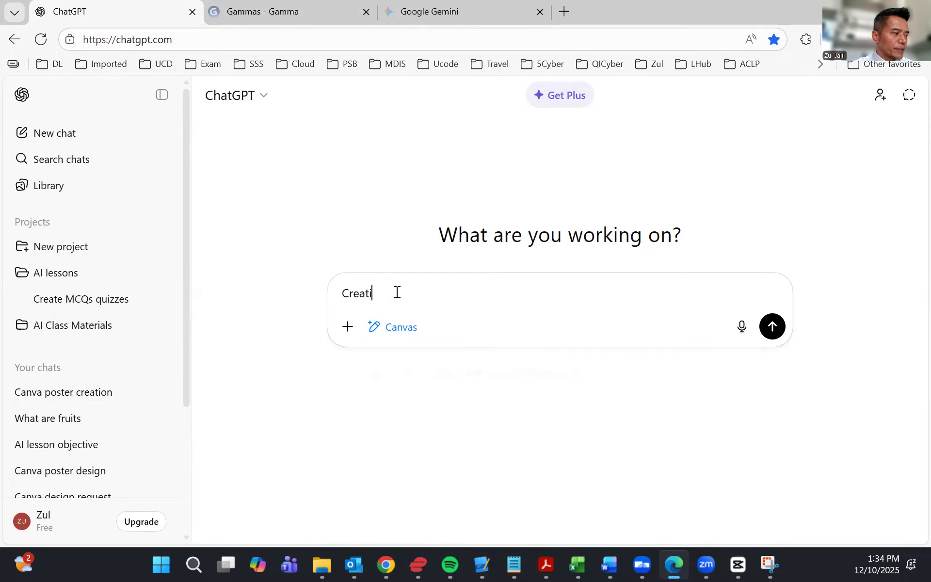
type("e a ")
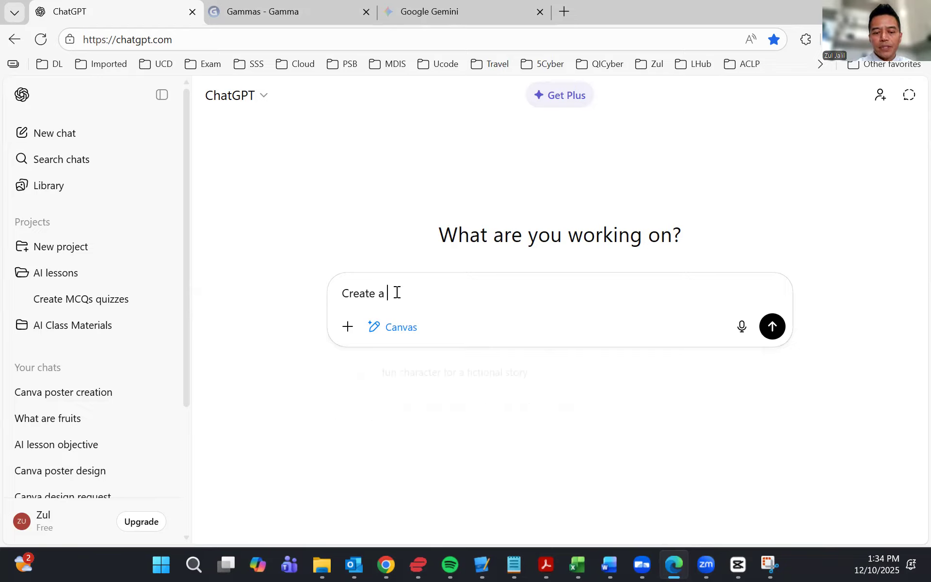
type("simple le")
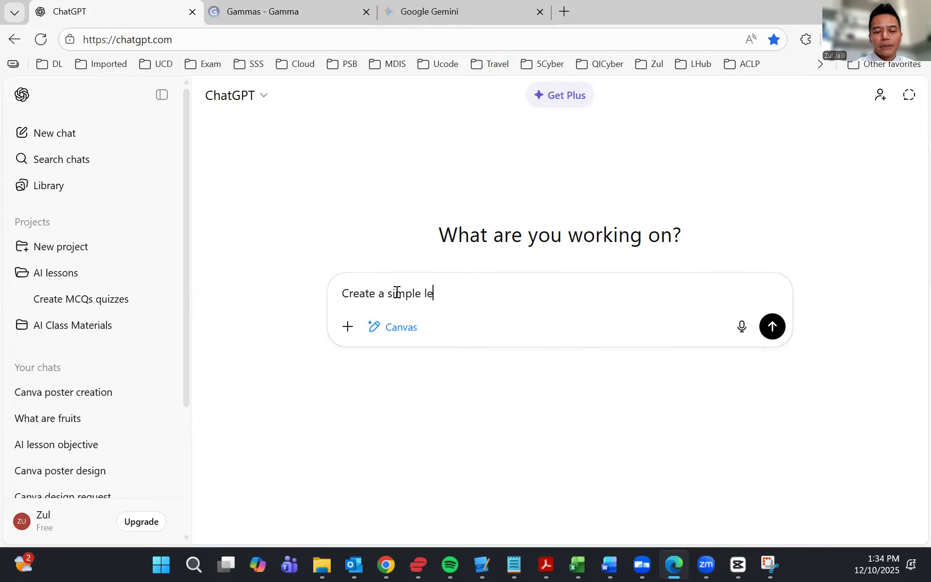
type("sson ob")
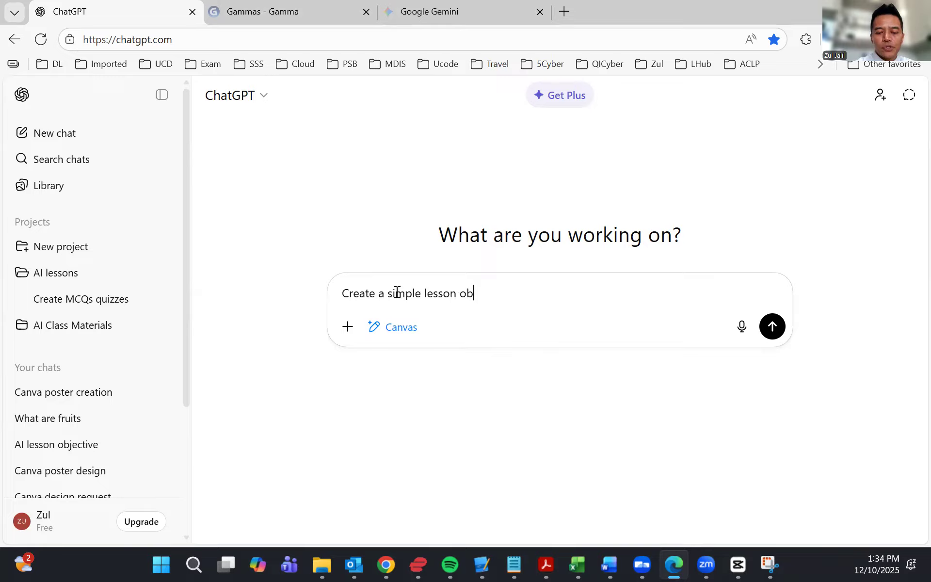
type("jective ")
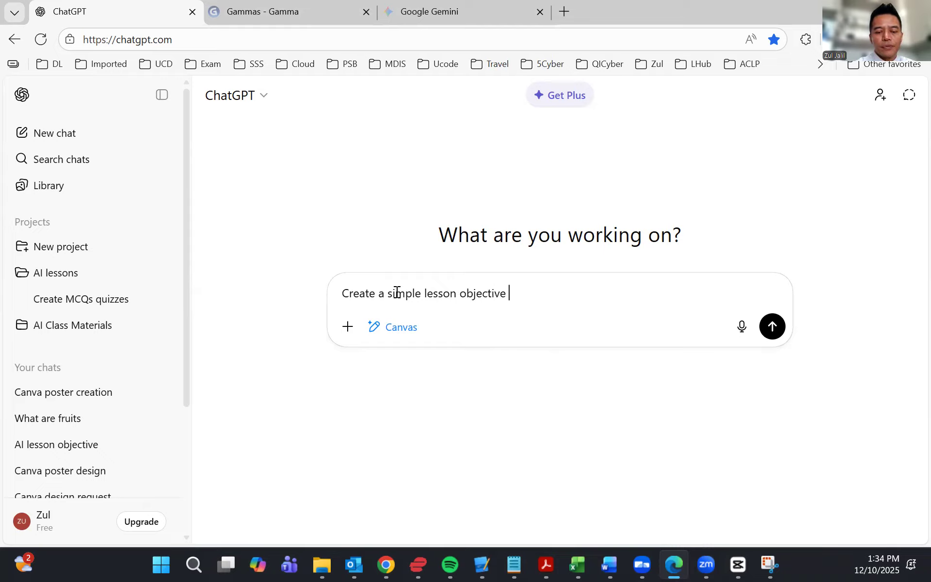
type("for AI b")
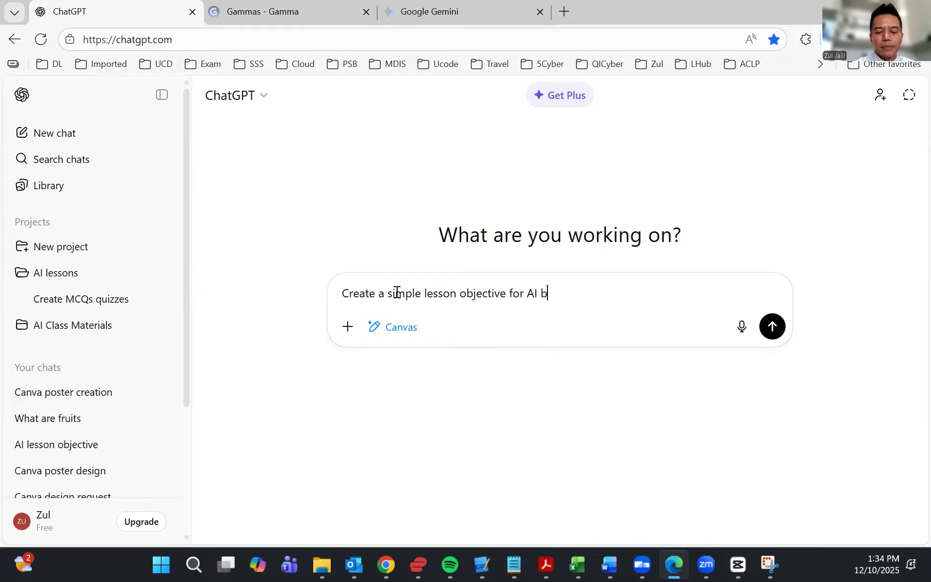
type("eginners")
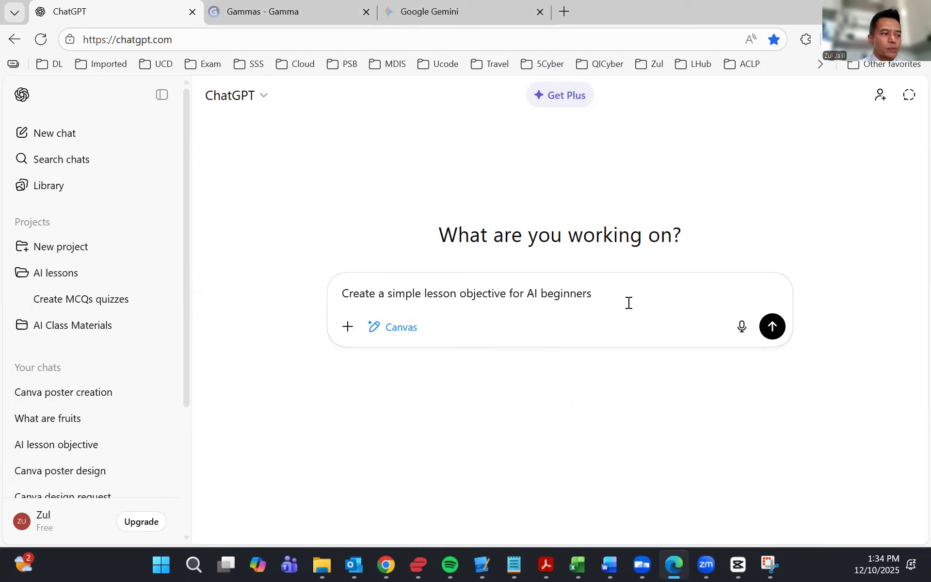
left_click(770, 327)
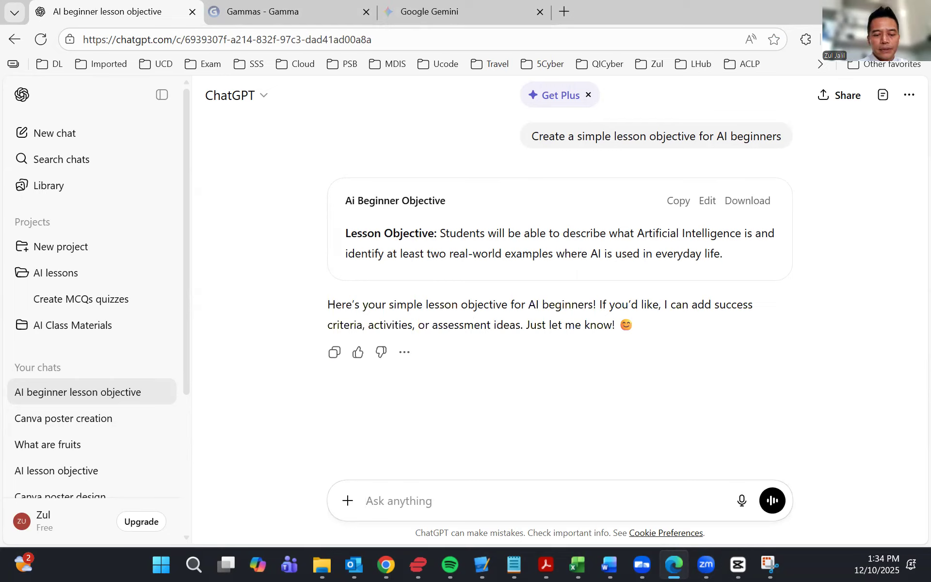
Step: Request an addition to the lesson objective with the follow-up prompt "Add one quick activity"
type("Add one quick activity")
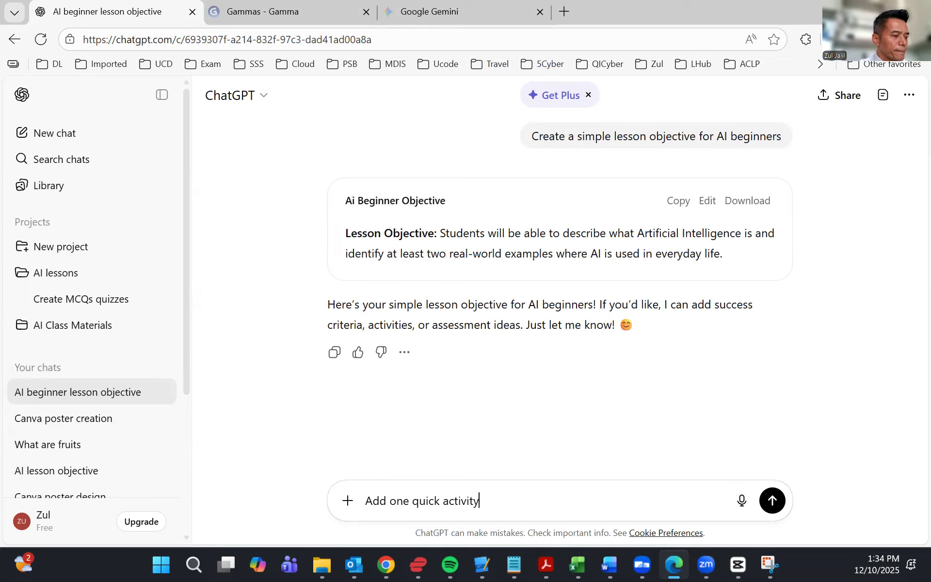
left_click(772, 501)
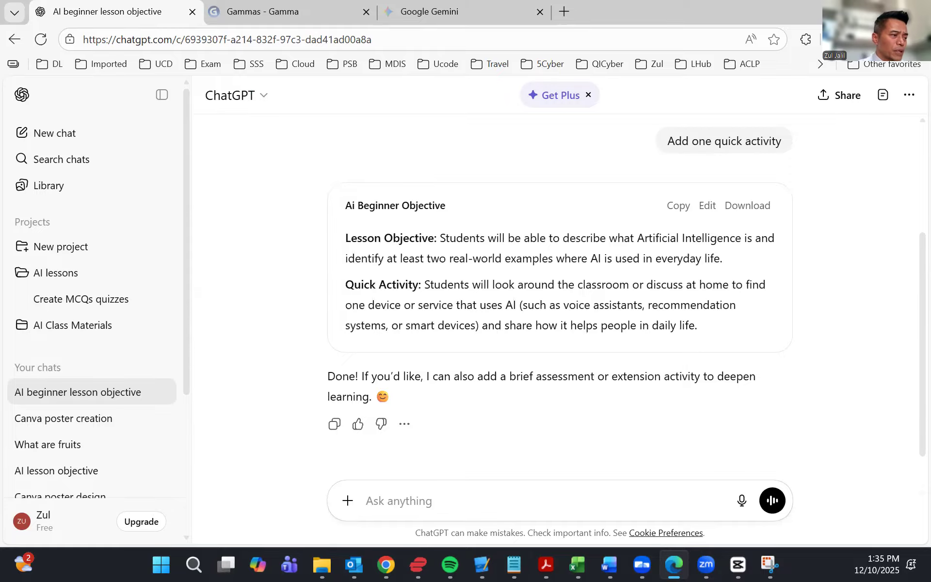
Step: Edit the canvas document so the lesson heading reads "Lesson 1 Objective of AI:", and close the editor
left_click(707, 206)
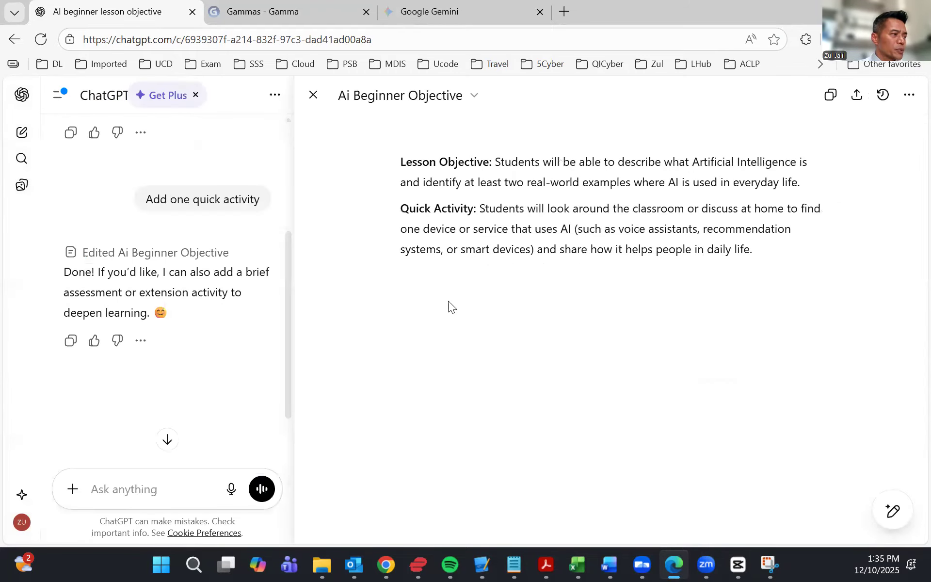
left_click(436, 165)
type("1")
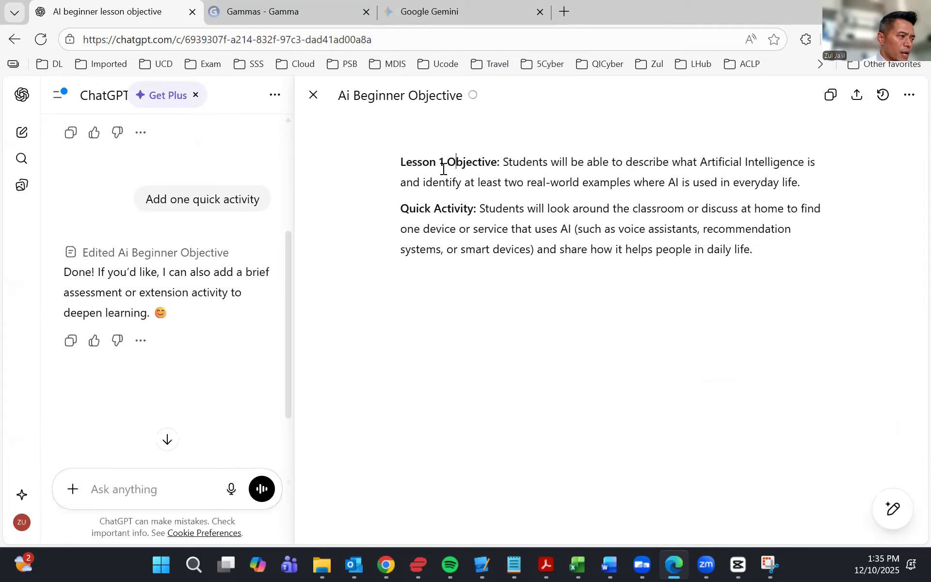
key("Right")
key("Right")
key("Right")
key("Right")
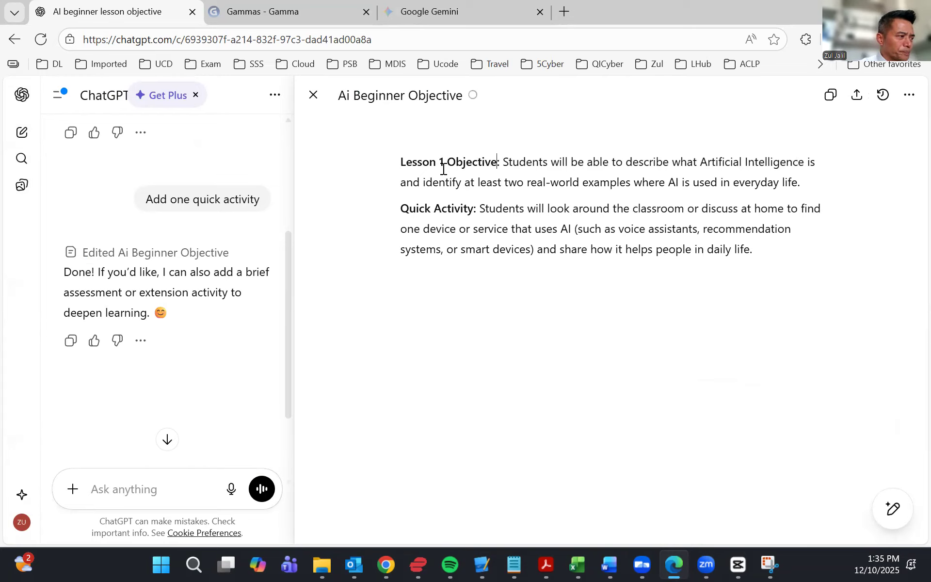
key("Right")
key("Right")
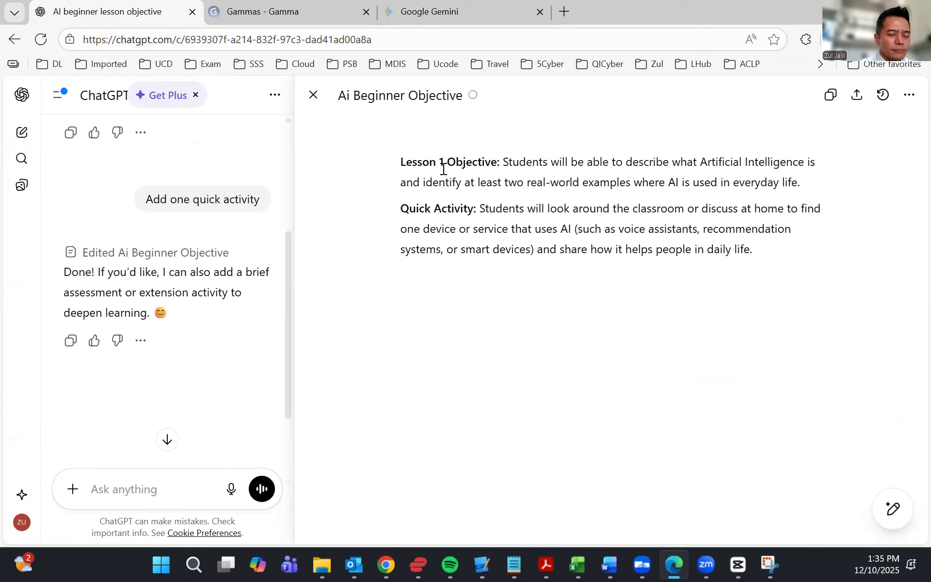
key("BackSpace")
key("BackSpace")
type("of AI:")
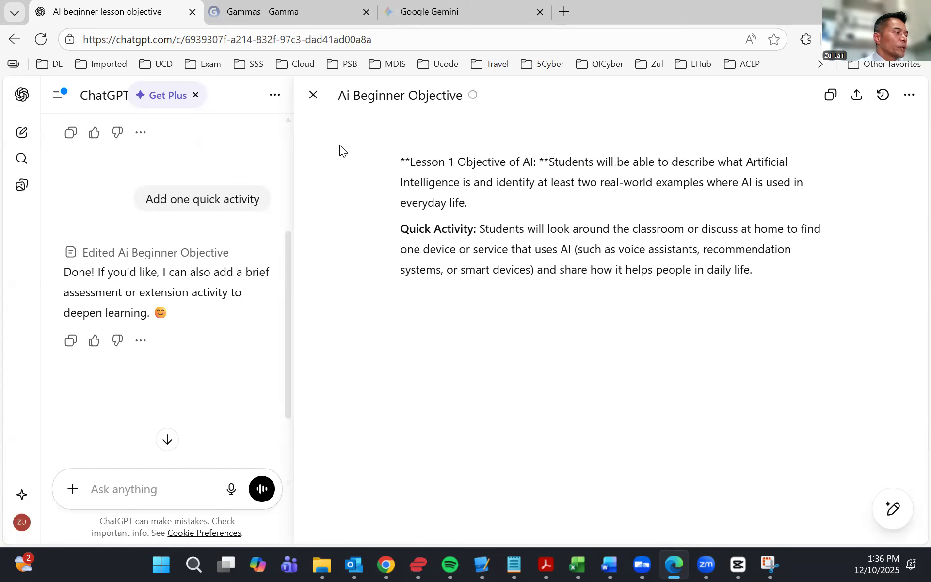
left_click(316, 97)
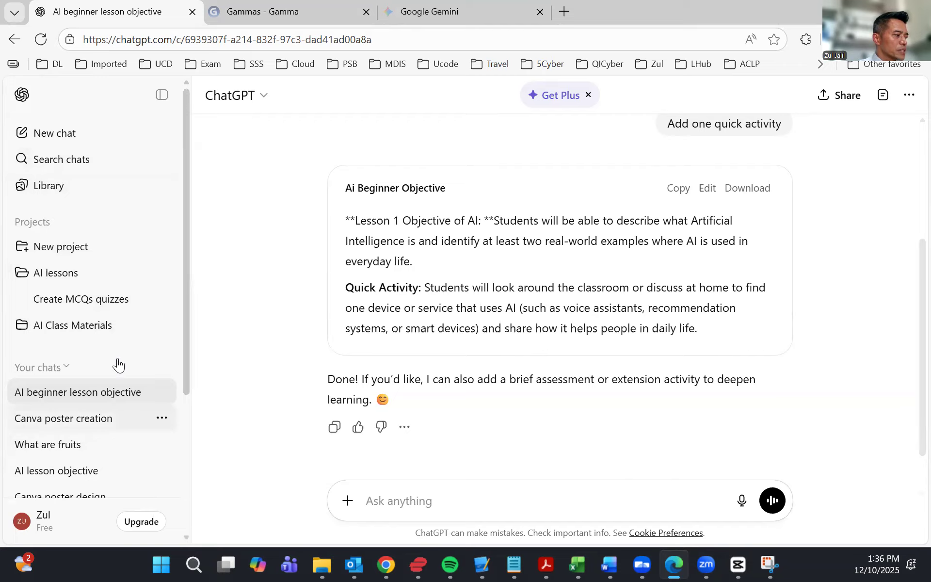
Step: Start a new chat and check the custom instructions in the personalization settings
left_click(48, 135)
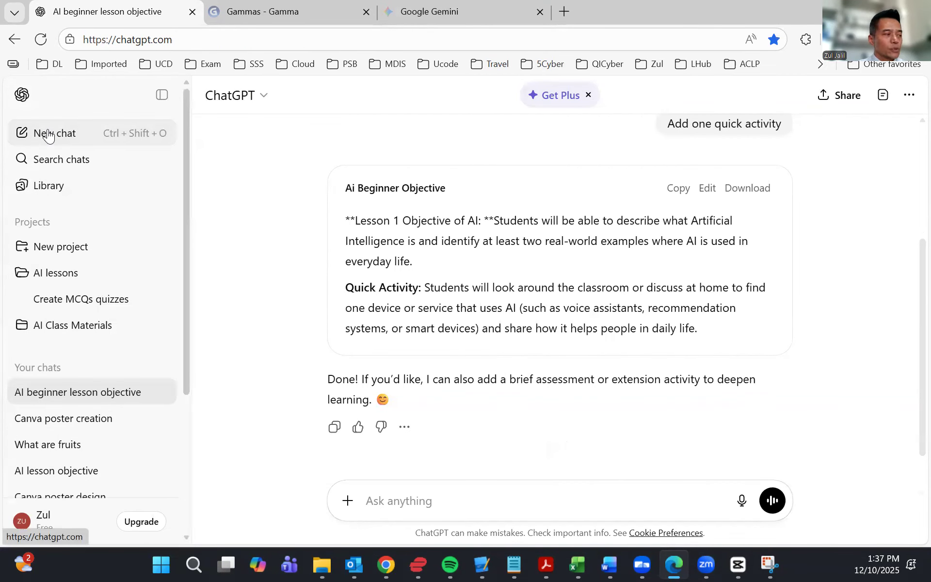
left_click(46, 516)
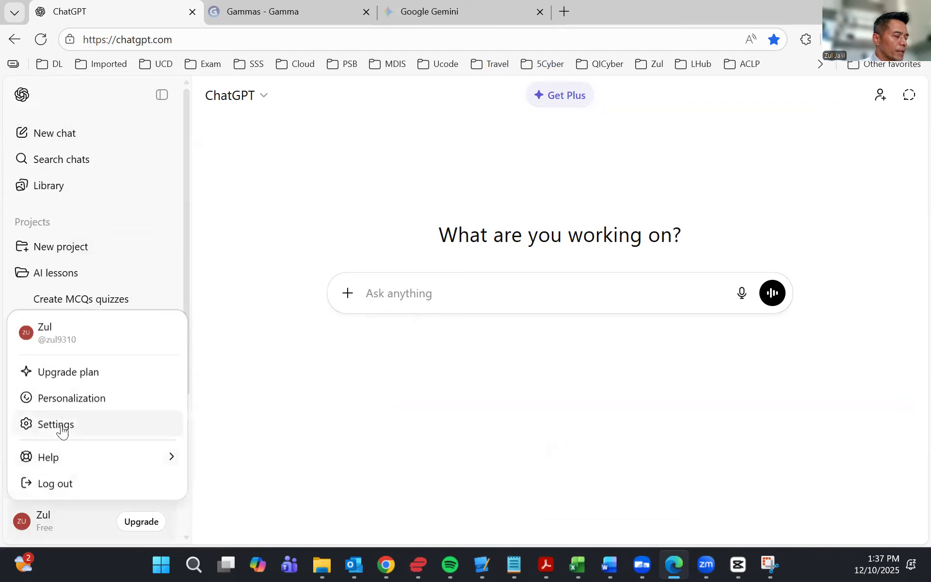
left_click(66, 403)
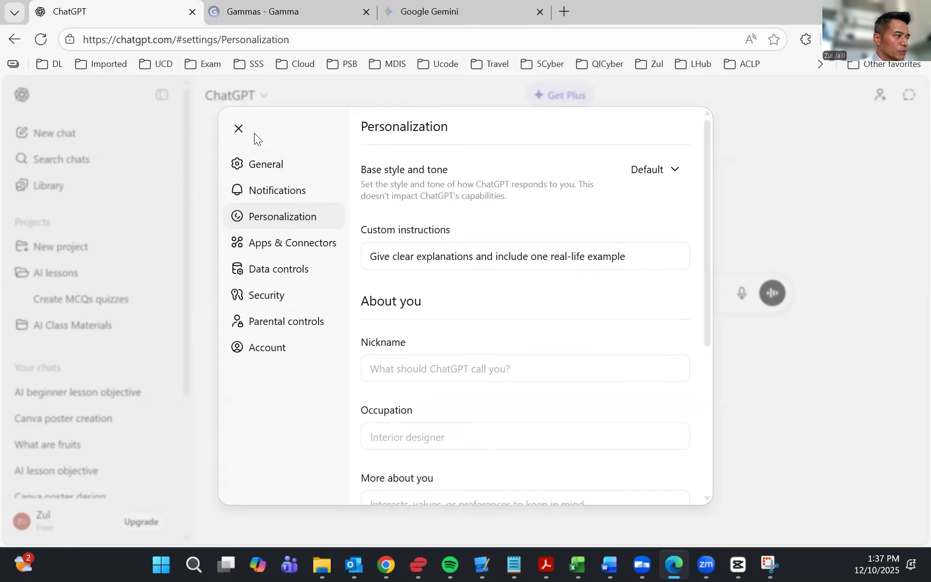
left_click(239, 129)
Step: Ask "what are fruits?" in the new chat
left_click(427, 289)
type("what is")
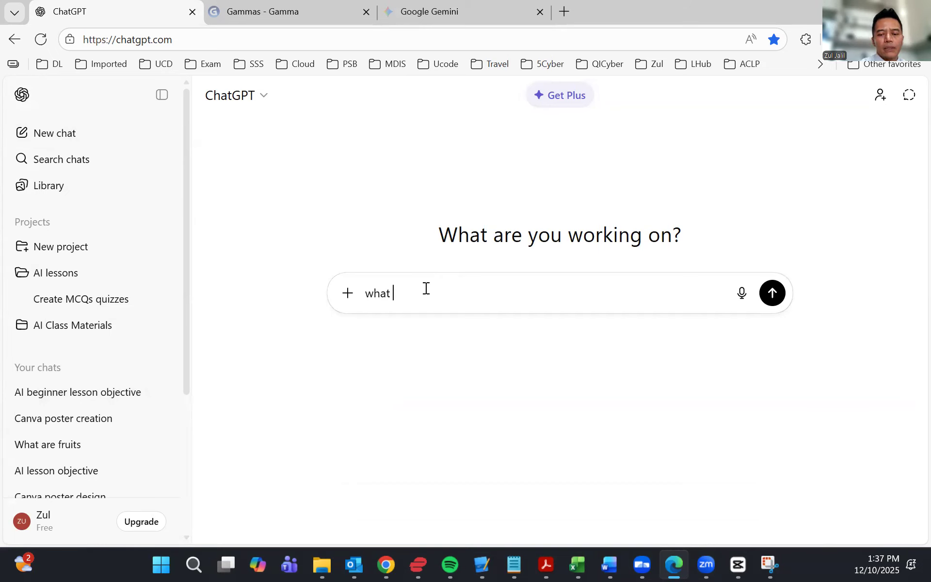
key("BackSpace")
key("BackSpace")
type("ar")
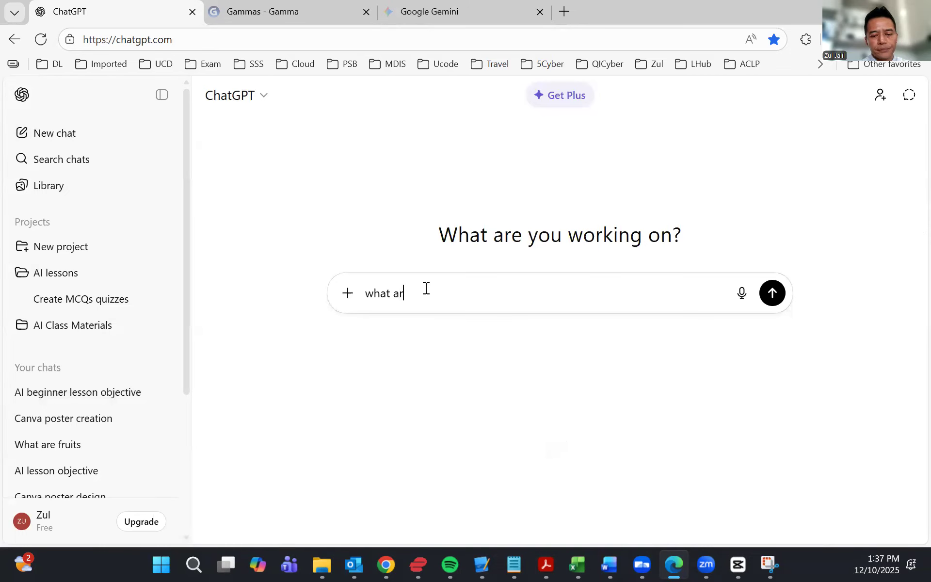
type("e fruits?")
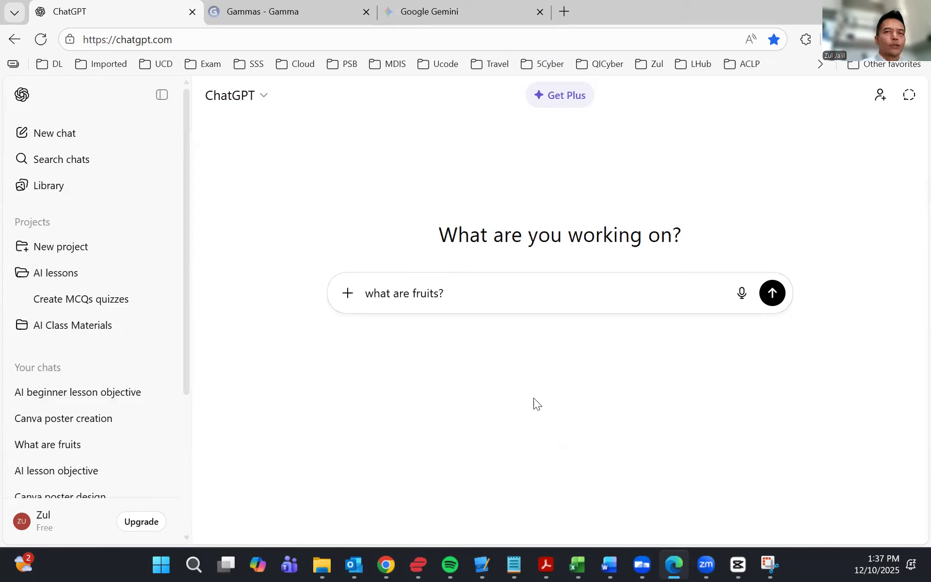
left_click(773, 294)
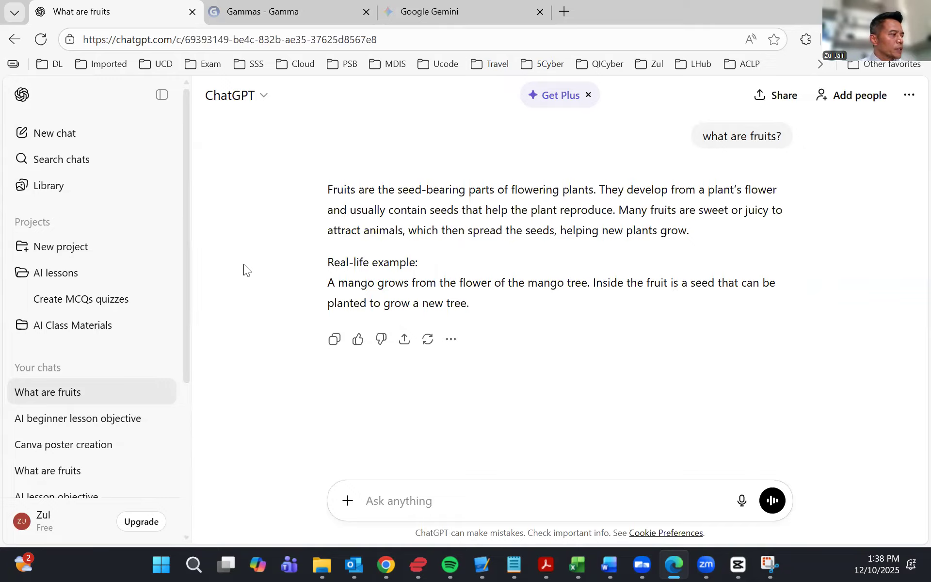
Step: Create a new project named "AI project"
left_click(45, 249)
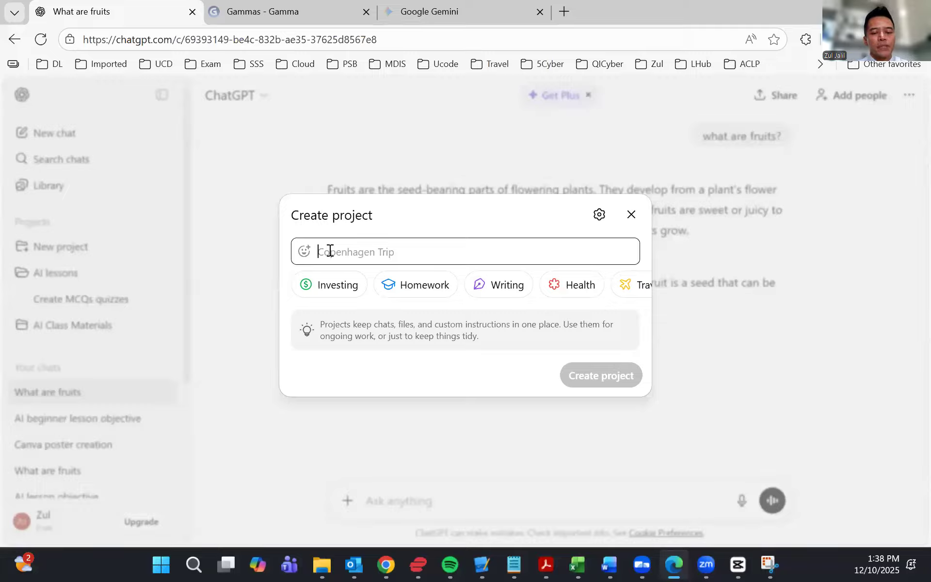
type("AI prohe")
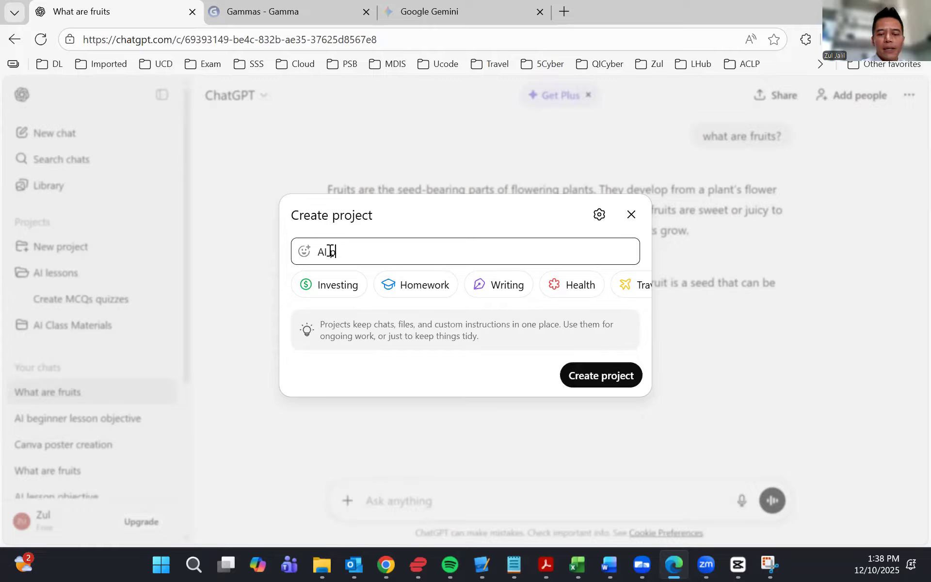
key("BackSpace")
type("jec")
key("BackSpace")
key("BackSpace")
key("BackSpace")
key("BackSpace")
type("ject")
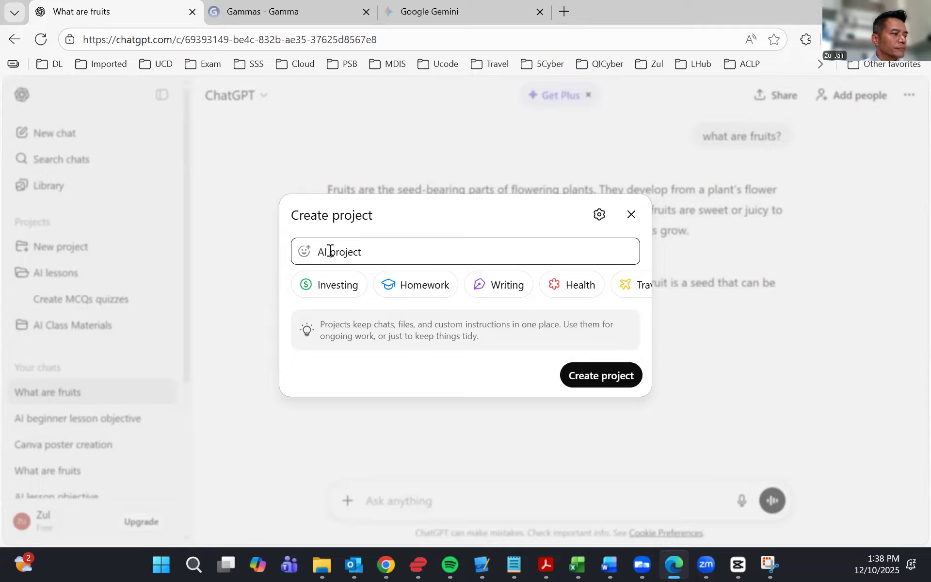
left_click(606, 376)
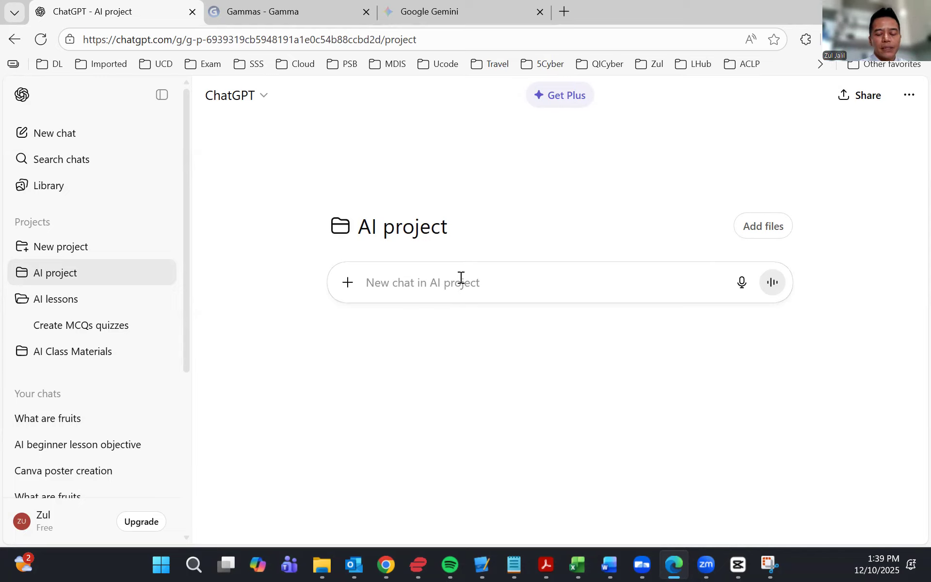
Step: Send the prompt "create 3 quizzes for AI in MCQ" as a new chat in AI project
type("creat 3")
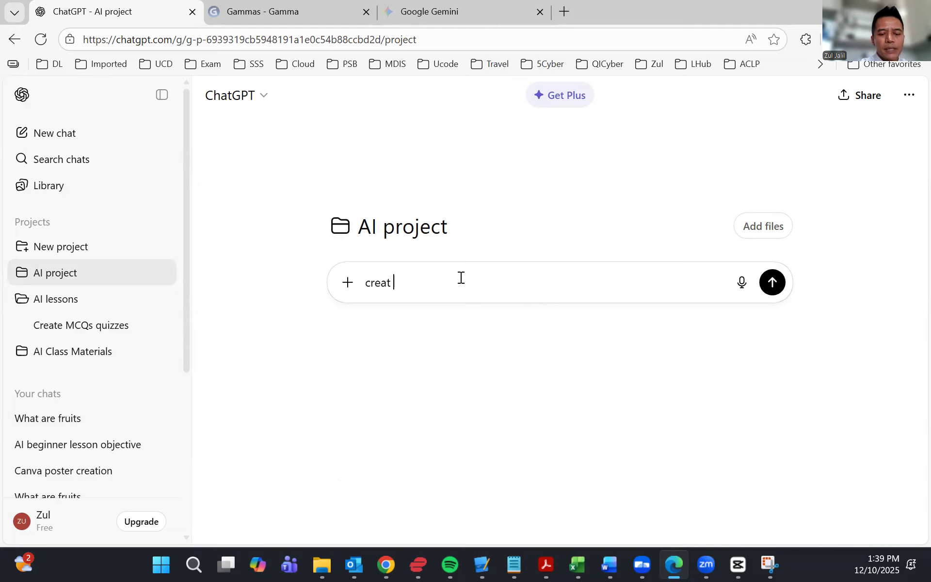
key("BackSpace")
key("BackSpace")
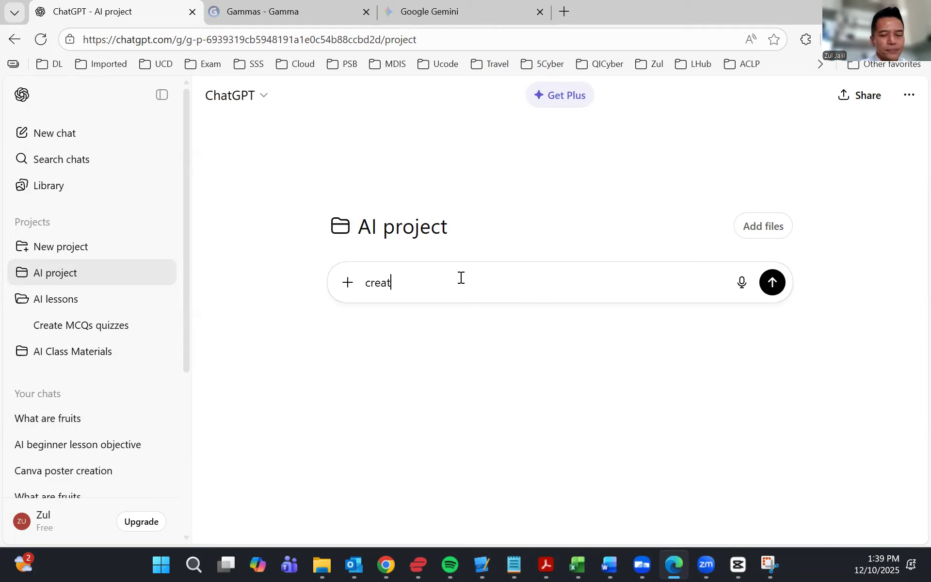
type("e 3 qu")
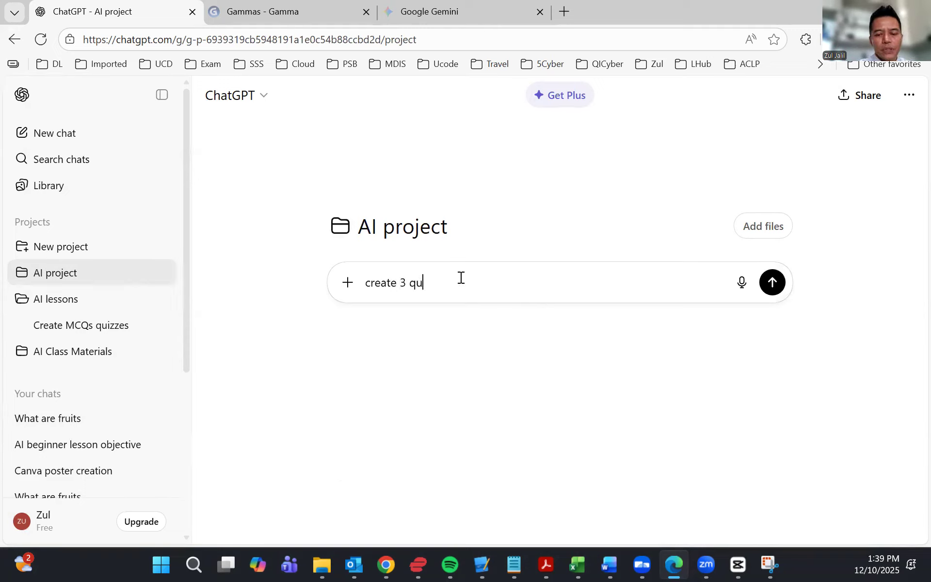
type("izzes for ")
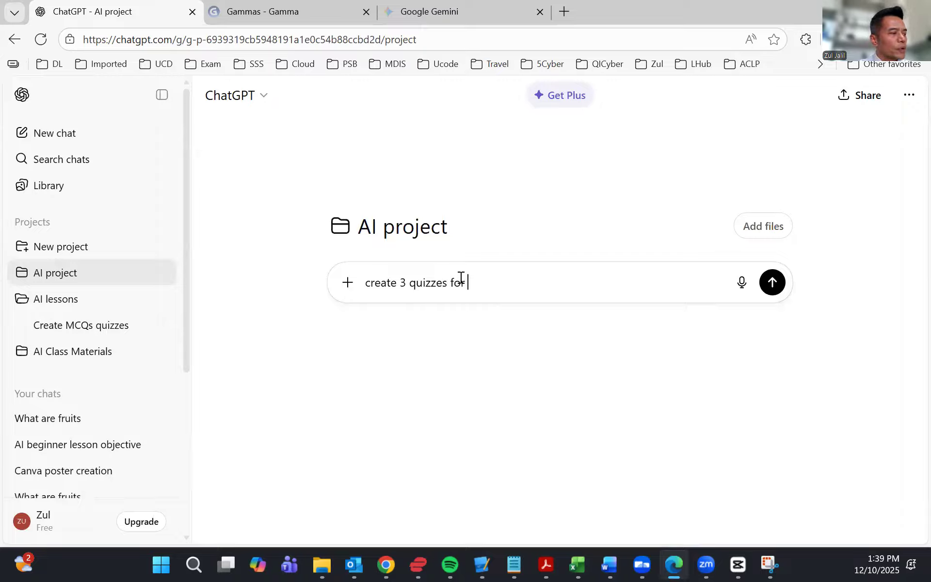
type("AI ")
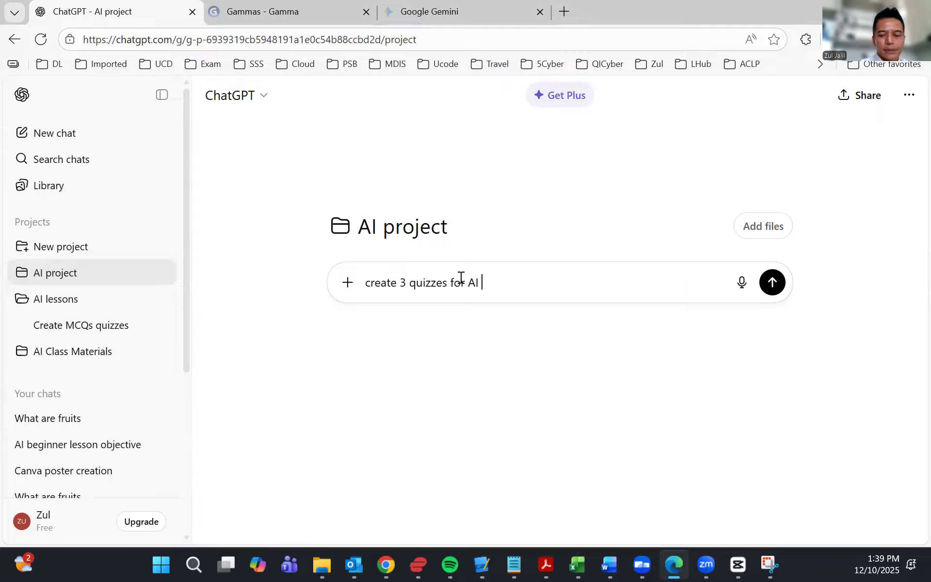
type("in MCQ")
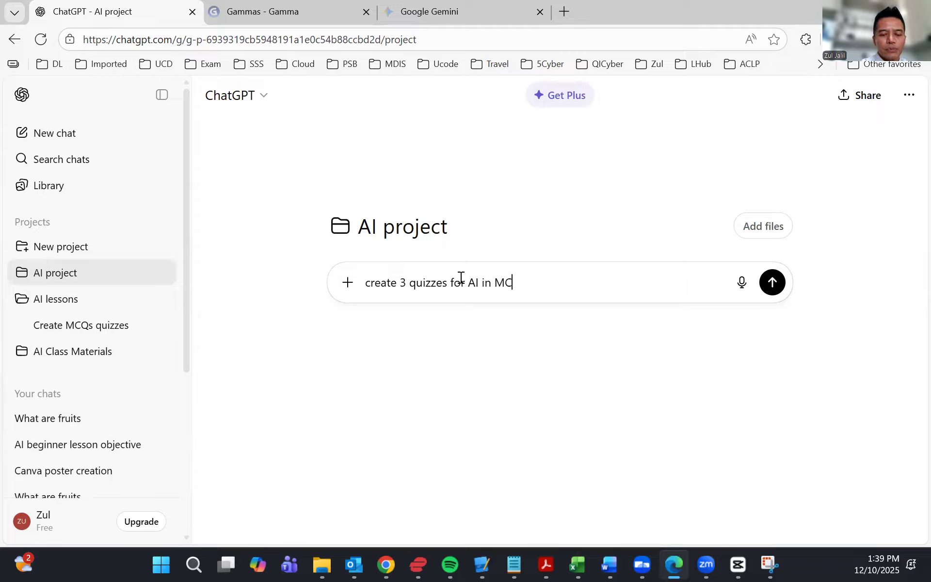
left_click(771, 284)
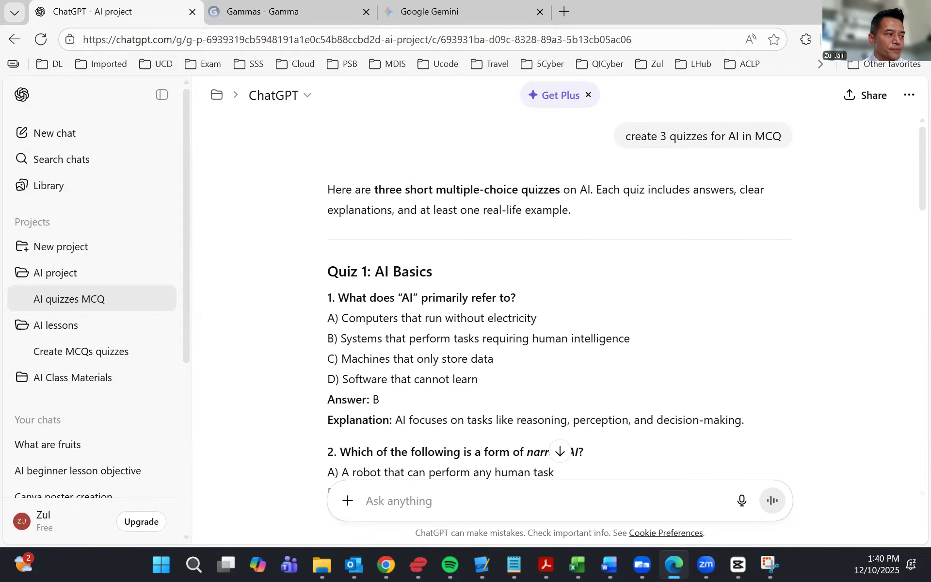
Step: Start a new chat and browse the available apps under Apps & Connectors in the settings
left_click(55, 134)
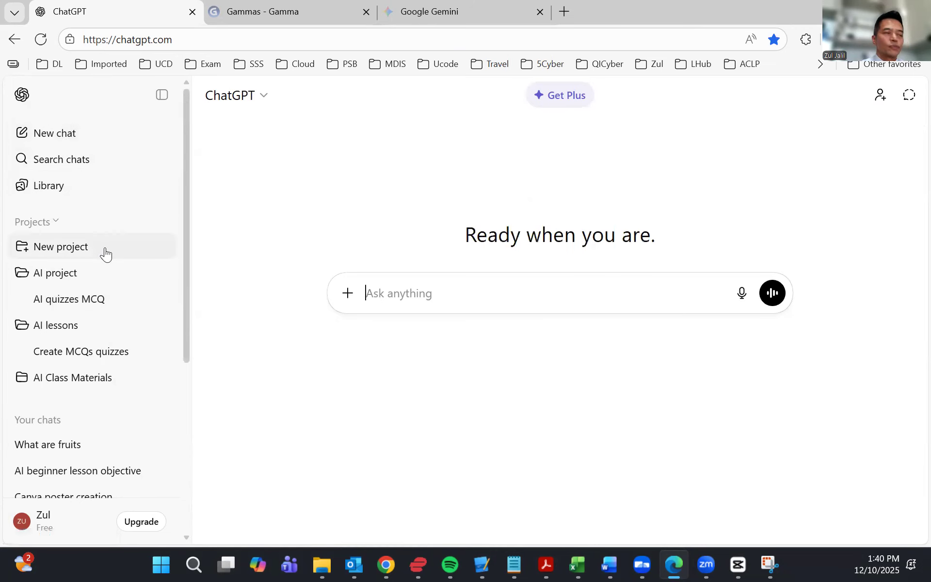
left_click(50, 519)
left_click(55, 425)
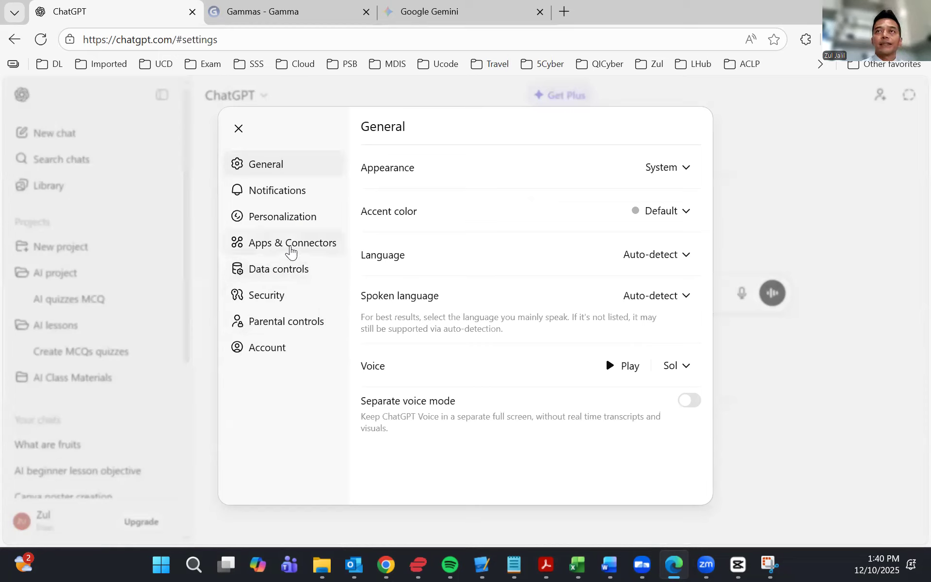
left_click(290, 248)
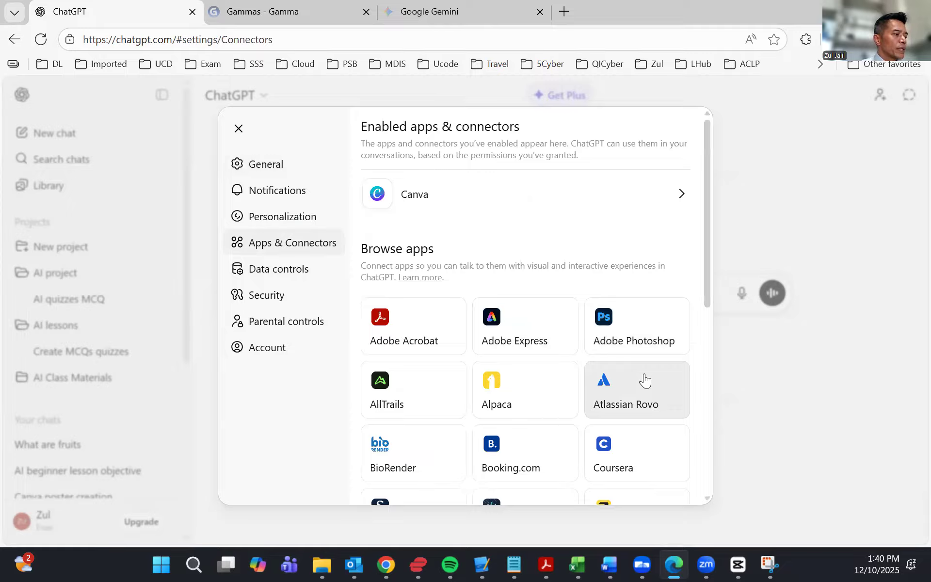
scroll(644, 380, "down", 7)
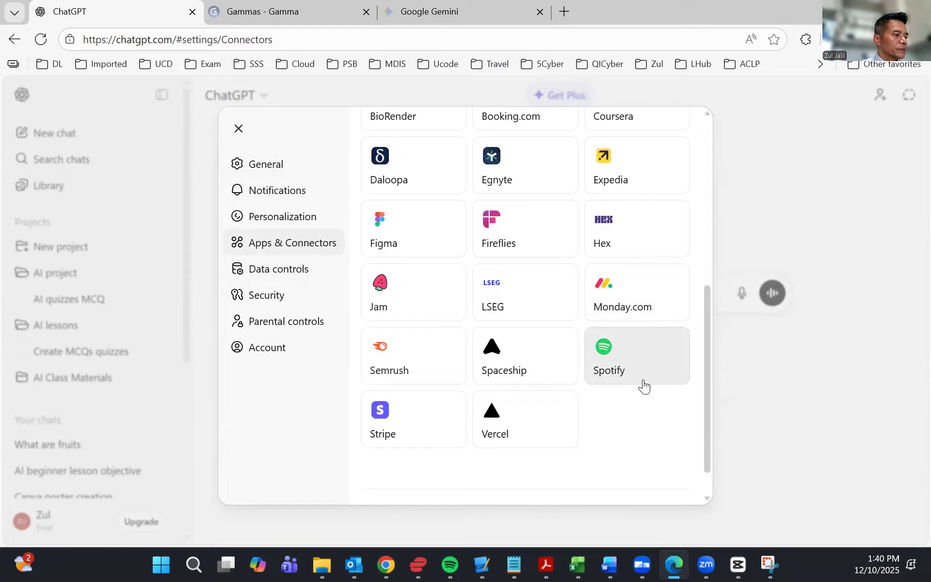
scroll(644, 386, "down", 1)
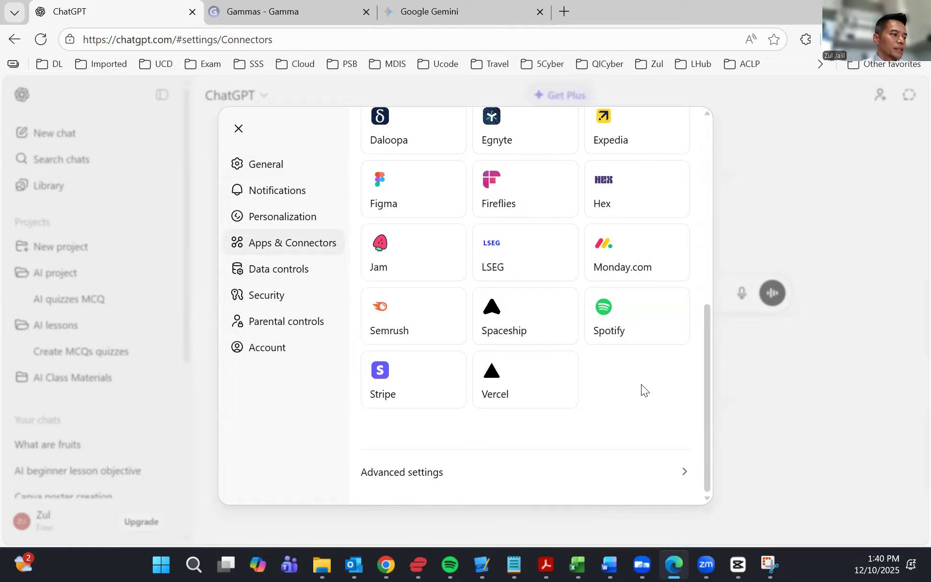
scroll(533, 339, "up", 2)
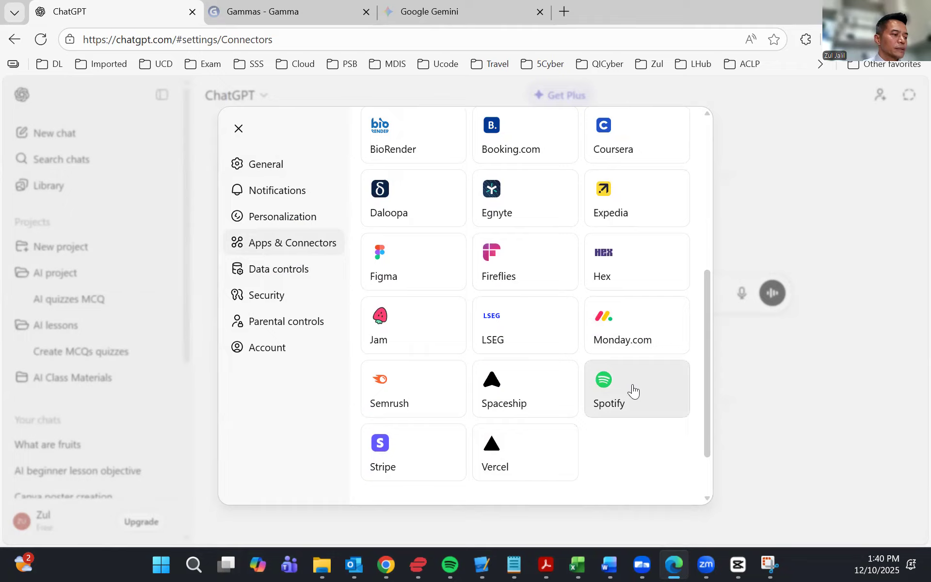
scroll(427, 286, "up", 5)
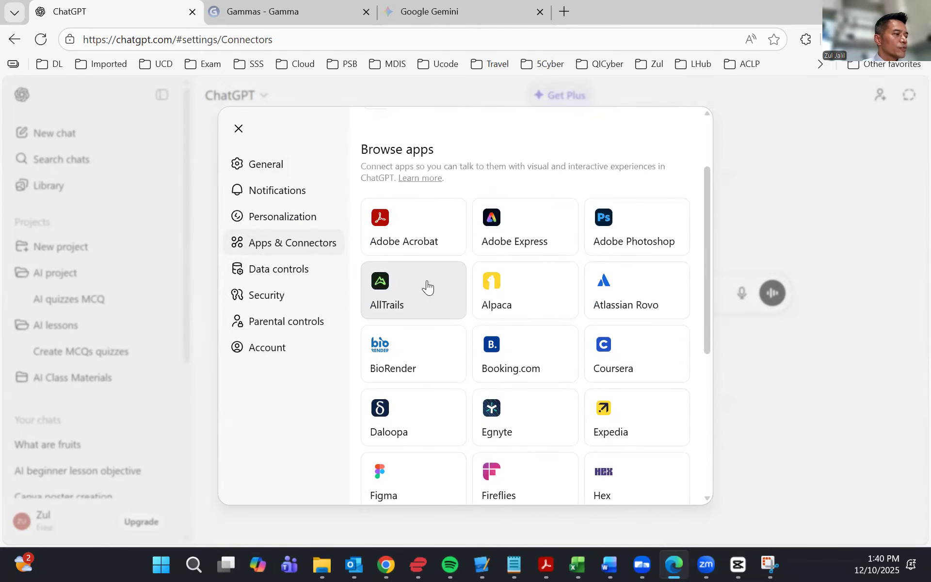
scroll(426, 286, "up", 2)
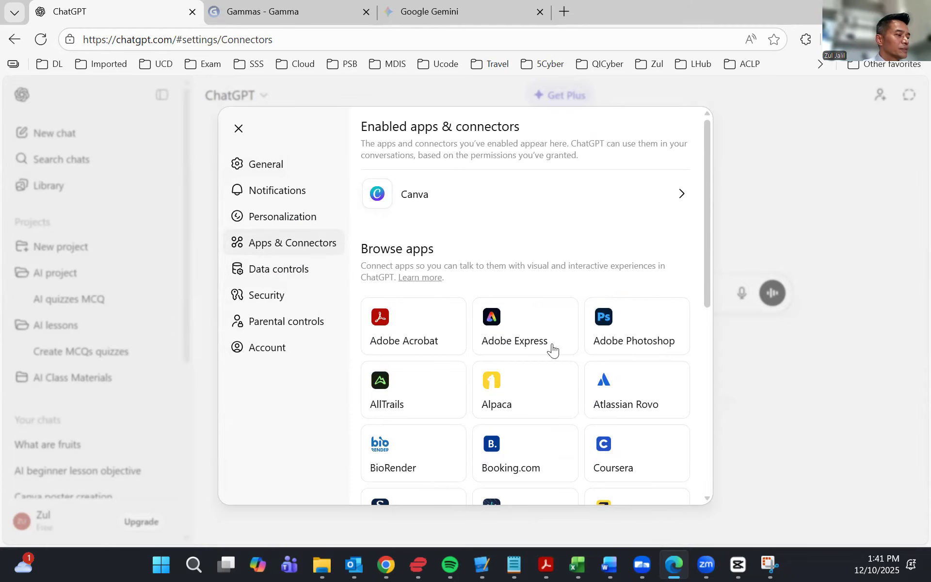
scroll(626, 384, "down", 3)
scroll(563, 423, "down", 2)
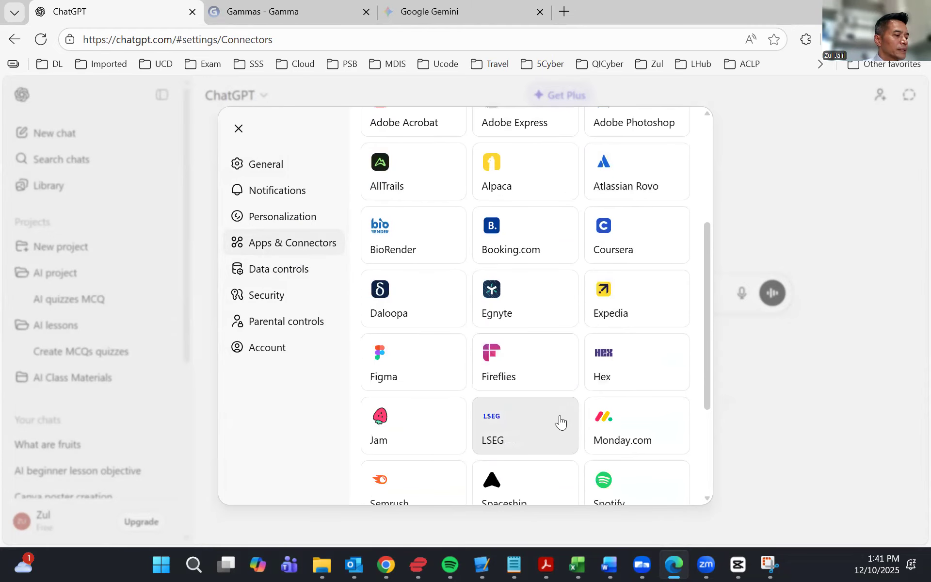
scroll(594, 423, "down", 2)
Step: View the Spotify app's connection details, return to the apps overview and close the settings
left_click(625, 429)
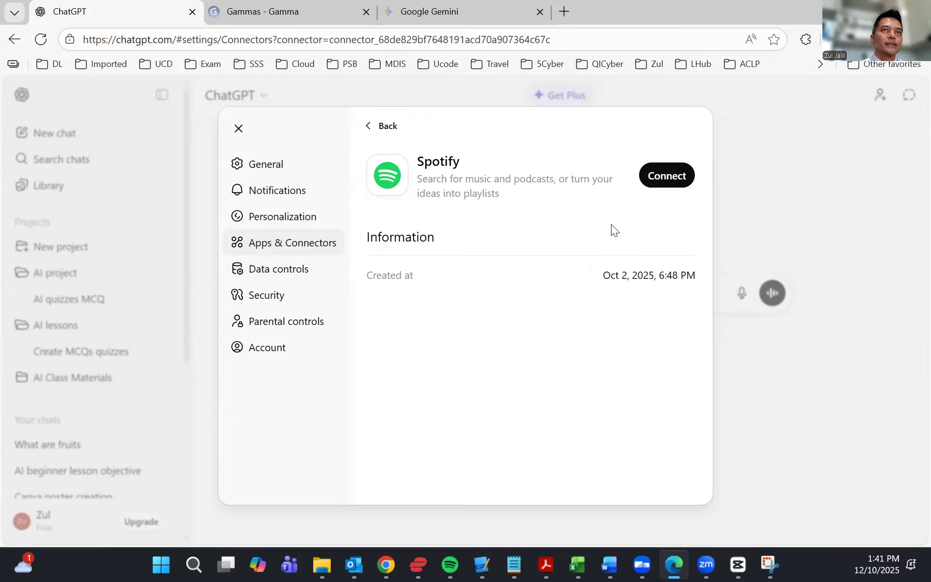
left_click(371, 126)
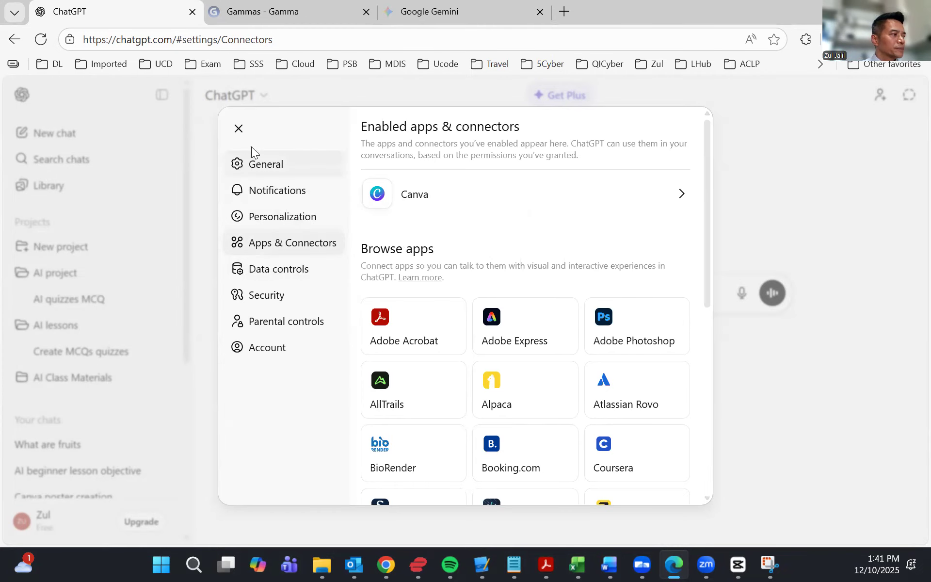
left_click(239, 128)
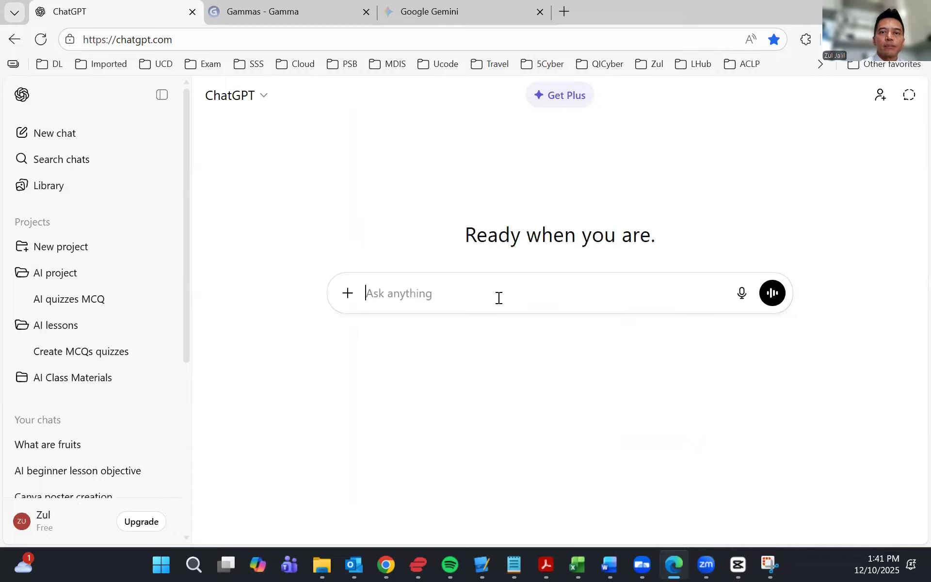
Step: Send the prompt 'Create a simple canva poster "Discover AI"' in the new chat and review the reply
type("Creat a")
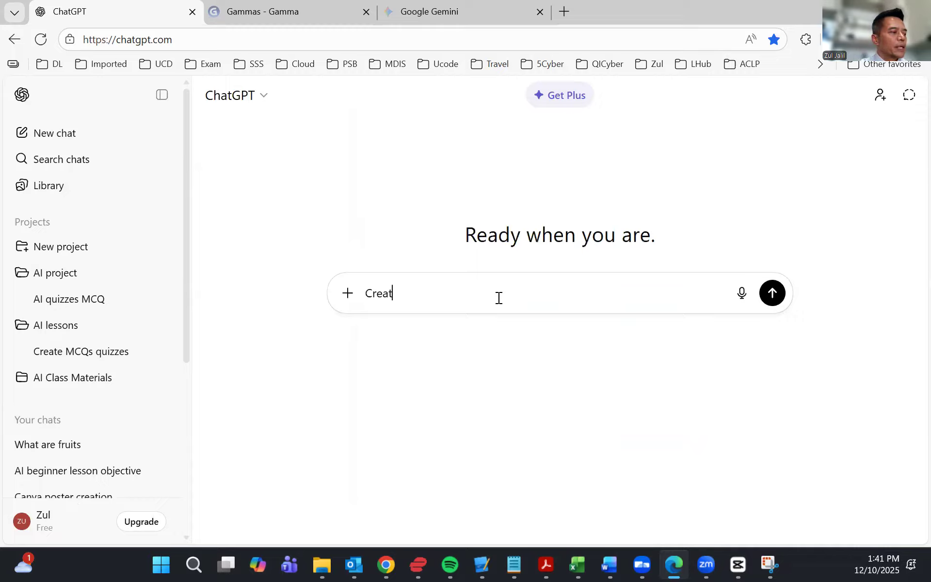
key("BackSpace")
type("e a")
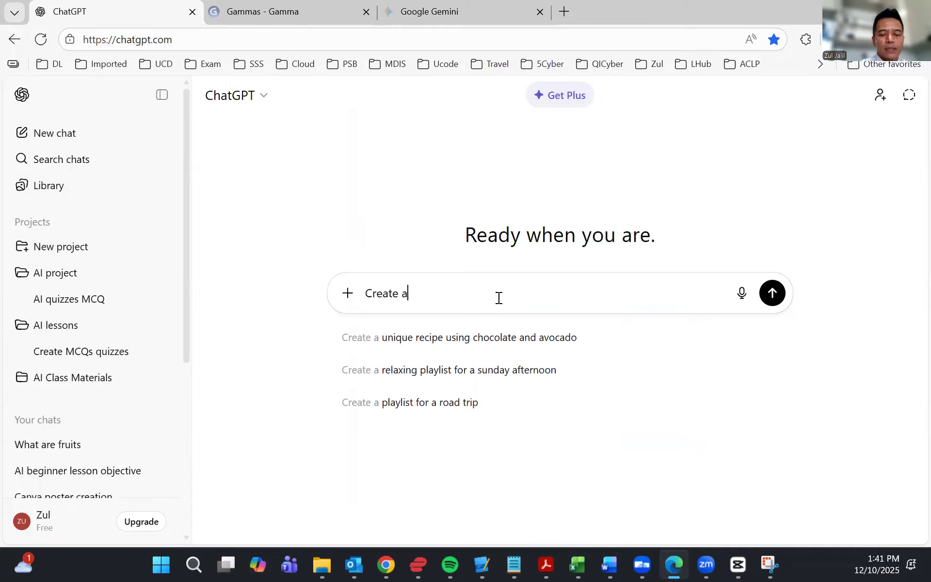
type(" poster in Cav")
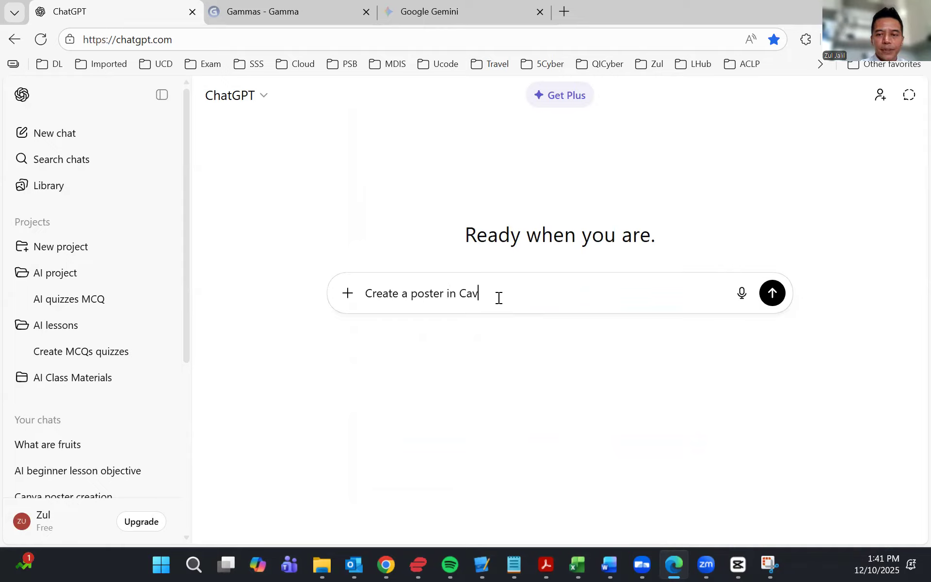
key("BackSpace")
key("BackSpace")
key("BackSpace")
key("BackSpace")
key("BackSpace")
key("BackSpace")
key("BackSpace")
key("BackSpace")
key("BackSpace")
key("BackSpace")
key("BackSpace")
key("BackSpace")
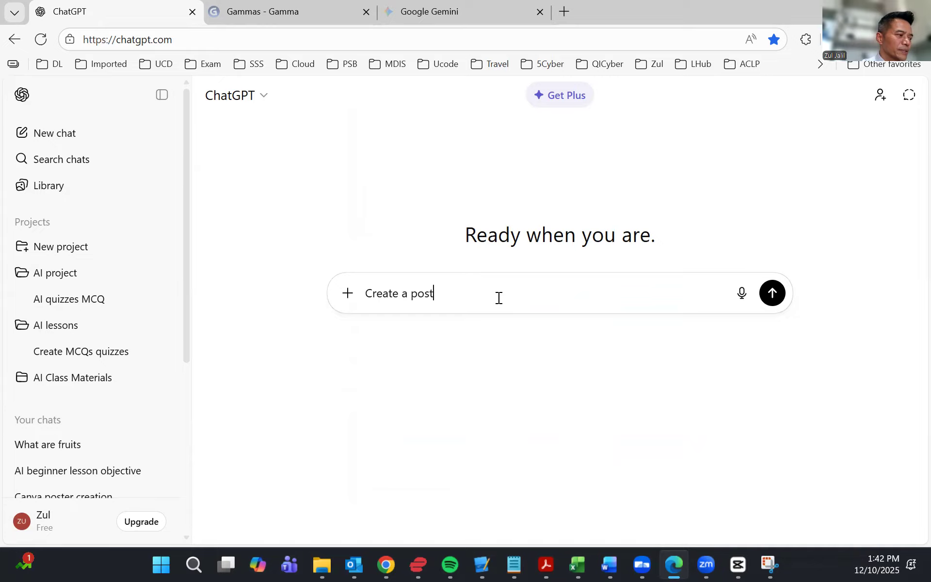
key("BackSpace")
type("sim")
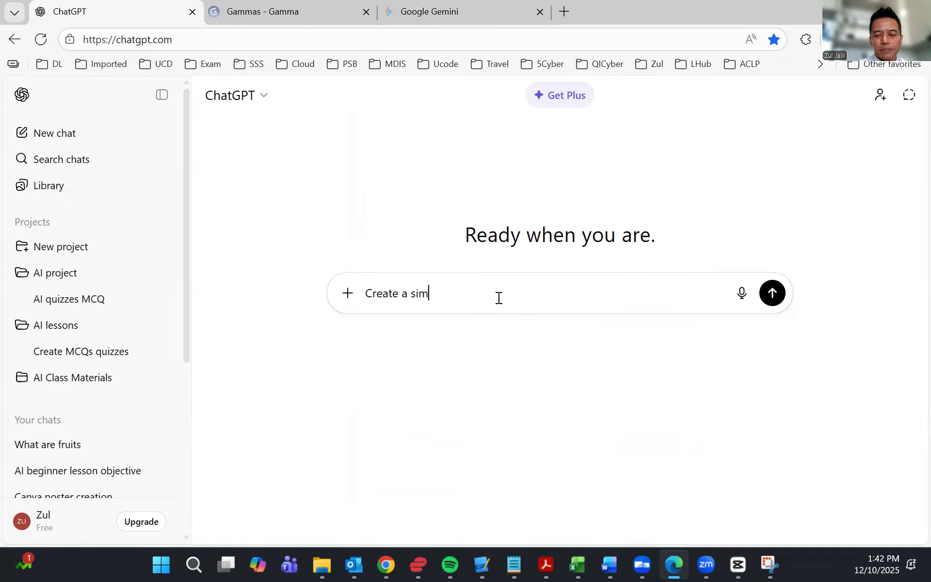
type("ple canva poster")
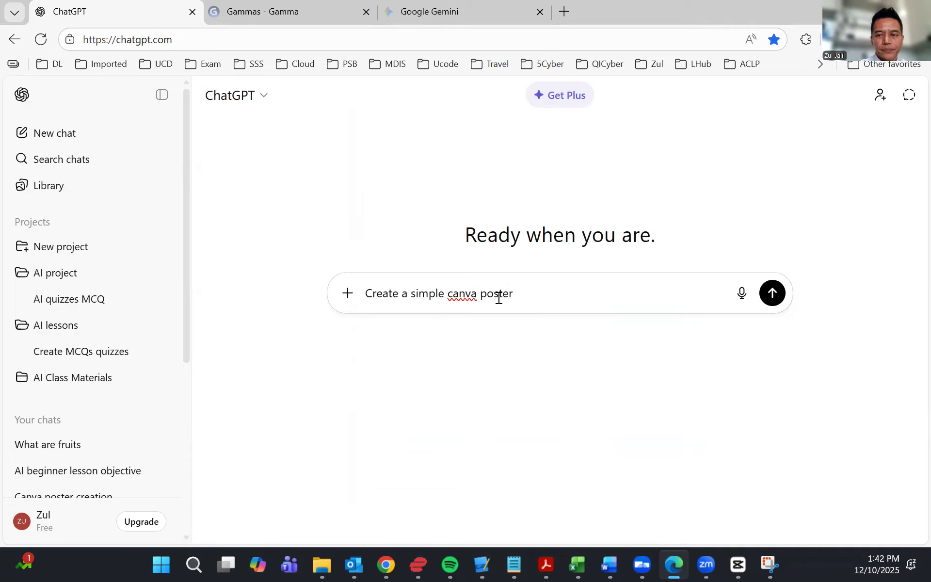
type(" \"Di")
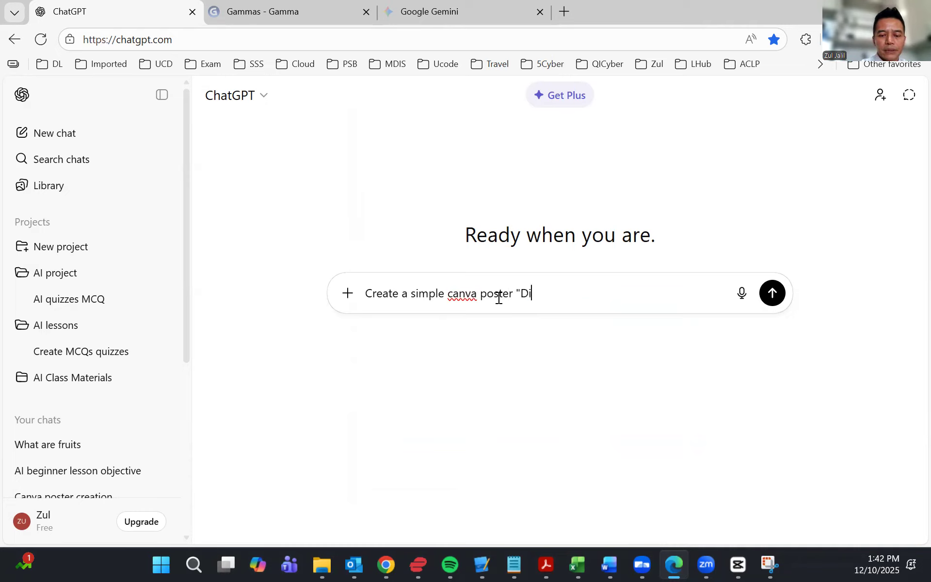
type("scover AI\"")
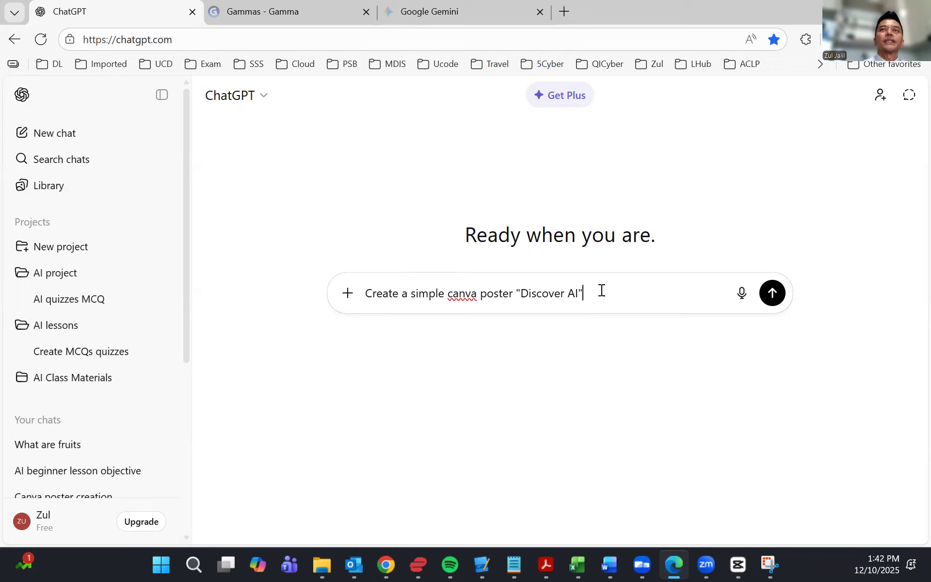
left_click(773, 293)
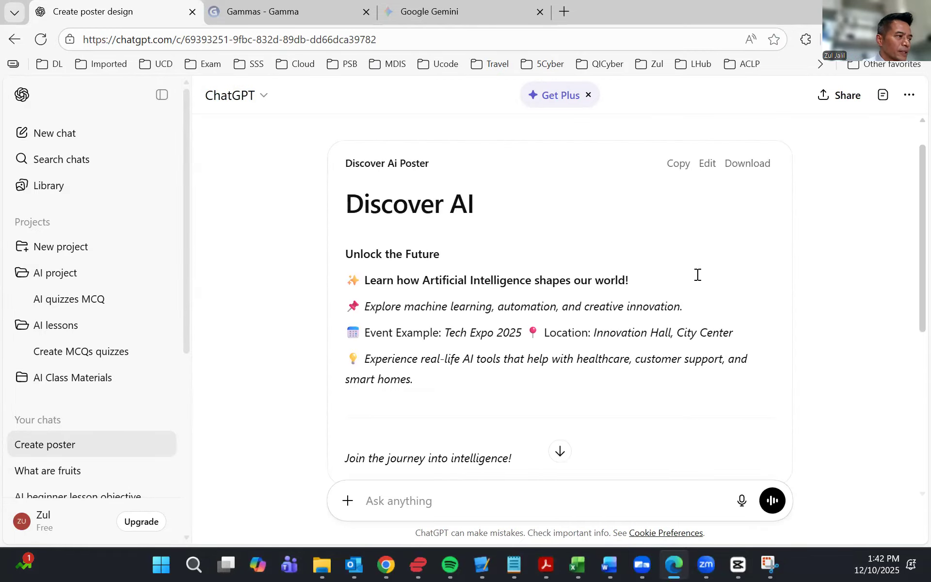
scroll(698, 275, "down", 5)
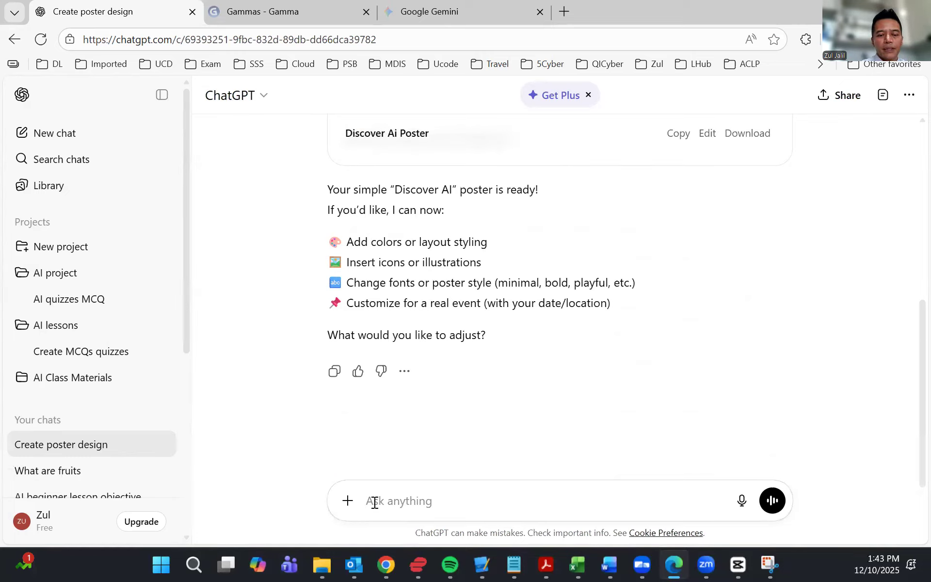
Step: Start another new chat and send the prompt 'Create a simple Canva poster titled "Discover AI in Action" with a clean modern layout.'
type("Crete")
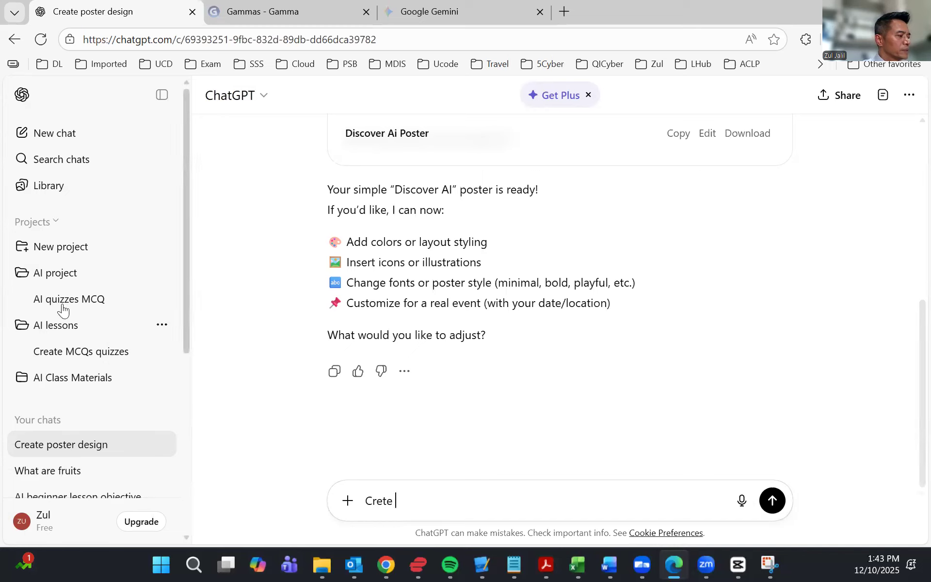
left_click(46, 142)
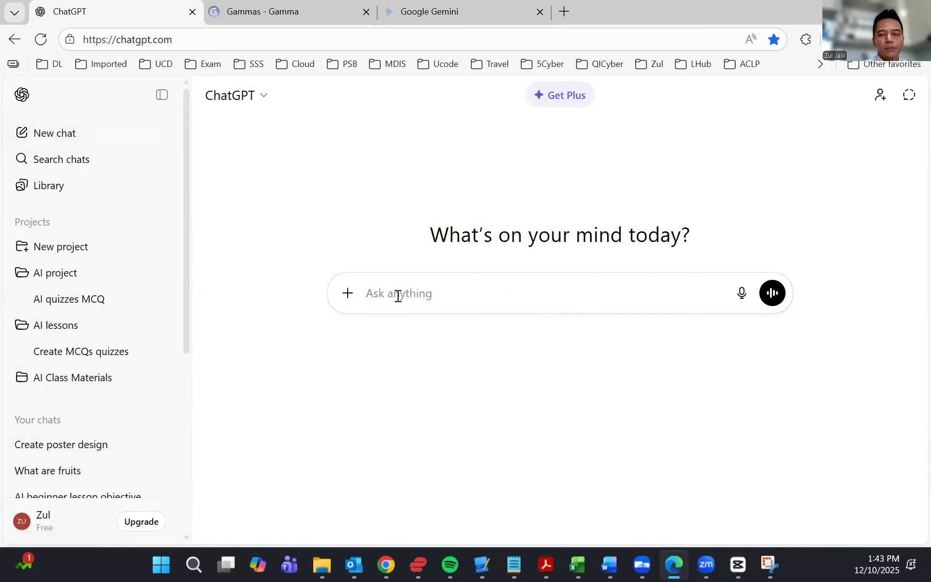
type("Create a")
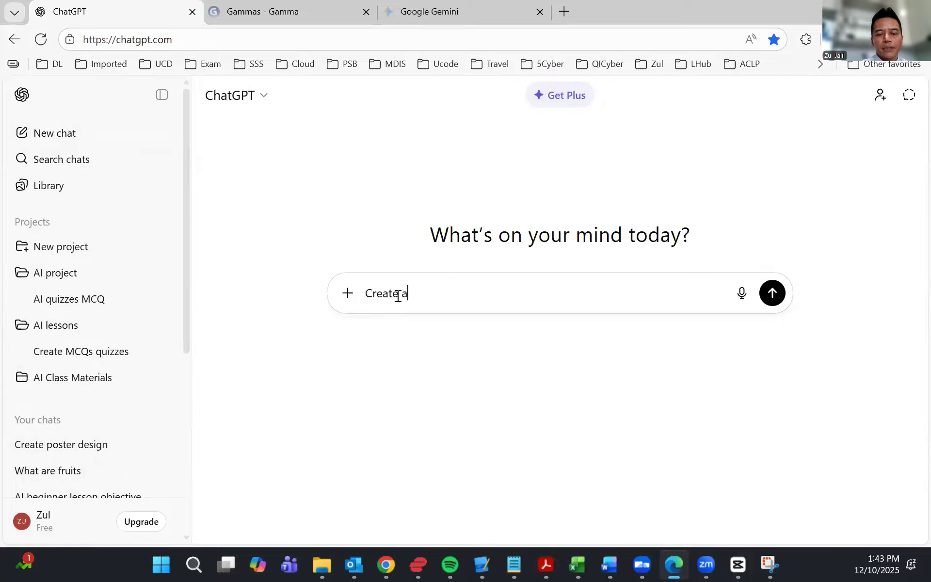
type(" simple C")
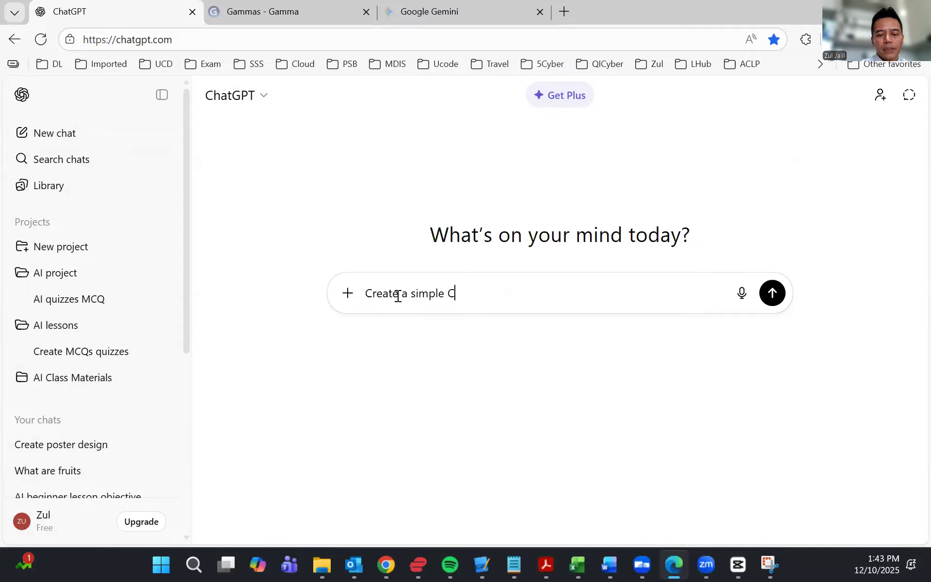
type("anva posetr")
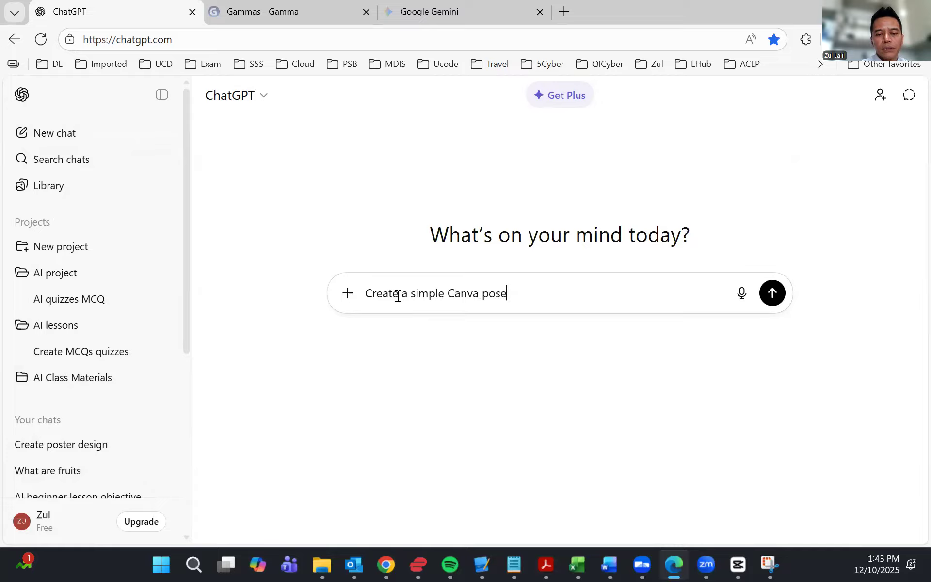
key("BackSpace")
key("BackSpace")
key("BackSpace")
key("BackSpace")
type("ter titl")
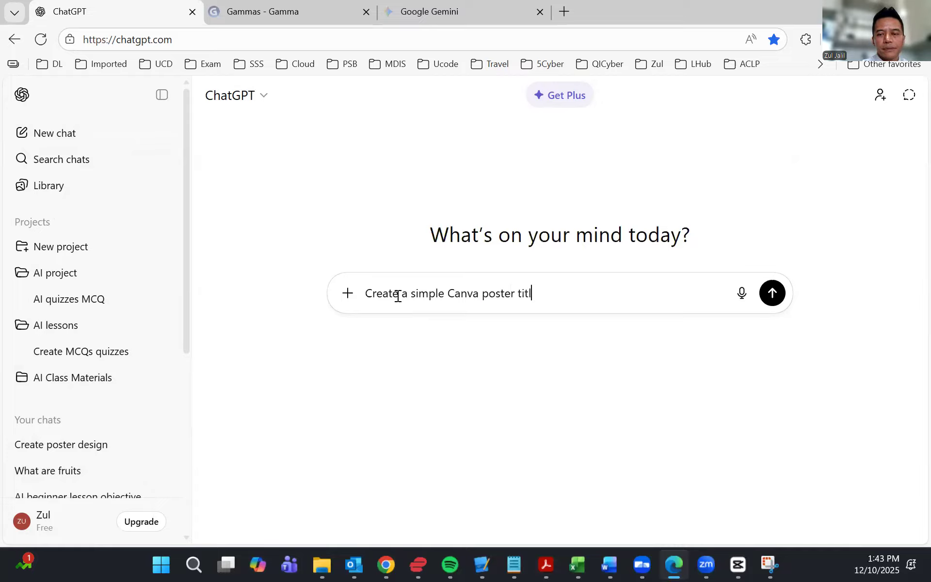
type("ed \"D")
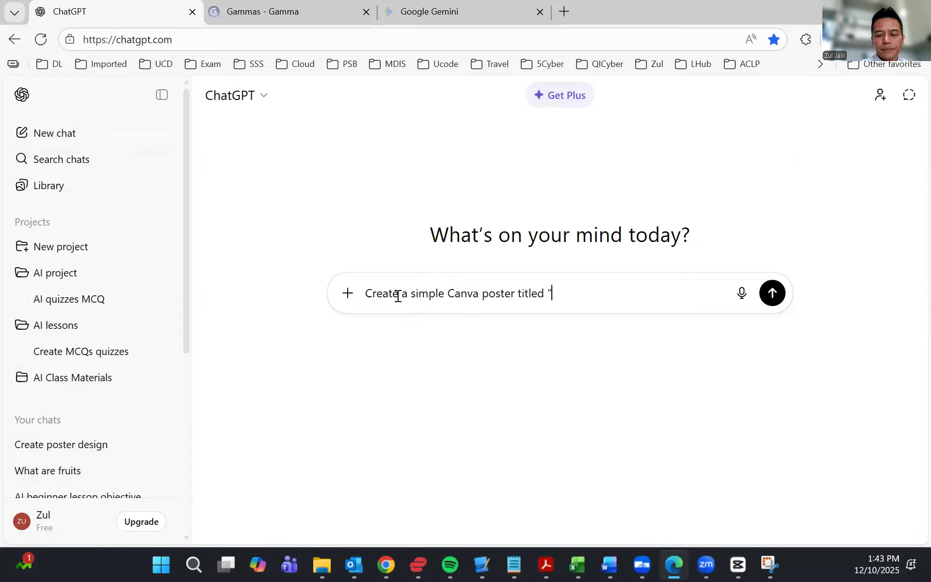
type("iscover ")
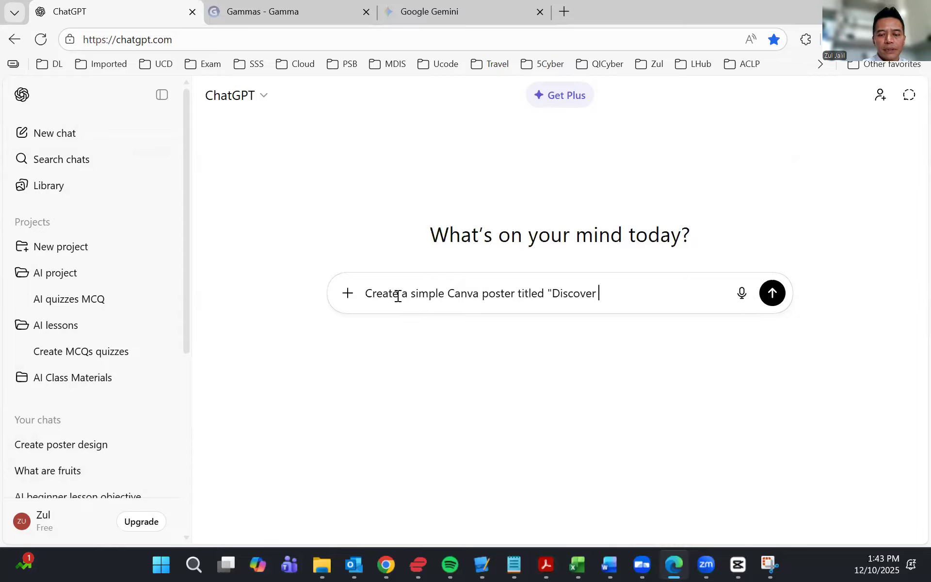
type("AI in Act")
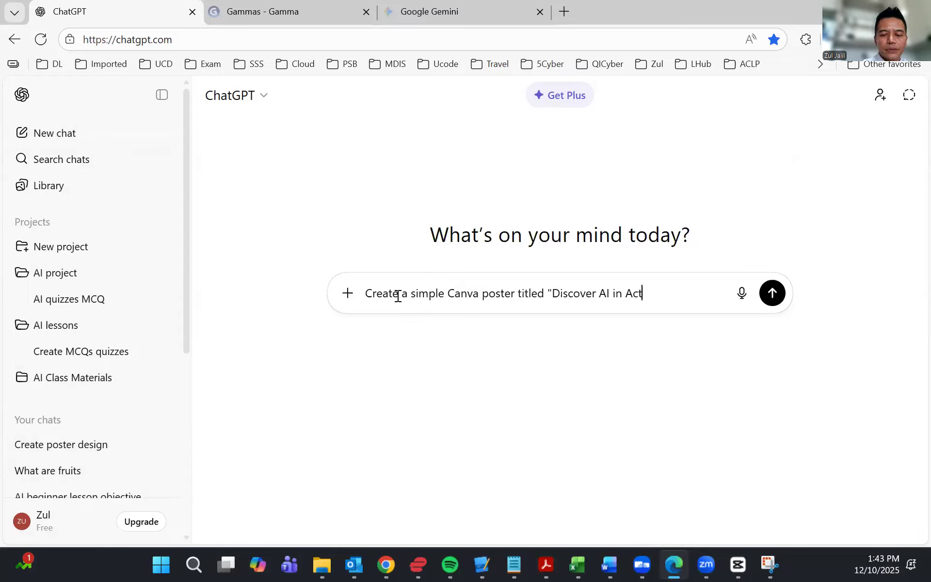
type("ion\"")
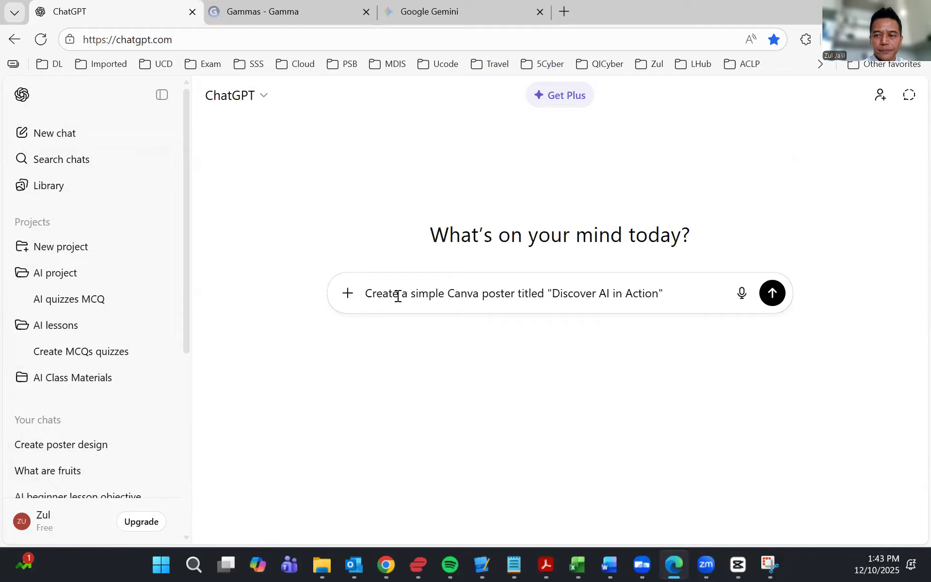
type(" with a ")
type("clean mo")
type("dern l")
type("ayout")
type(" and")
key("BackSpace")
key("BackSpace")
key("BackSpace")
key("BackSpace")
type(".")
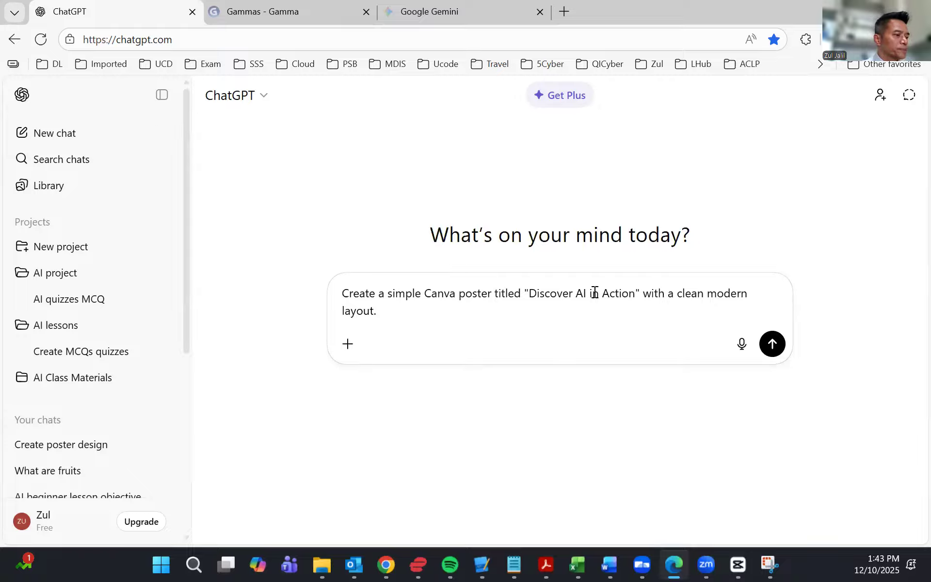
left_click(773, 344)
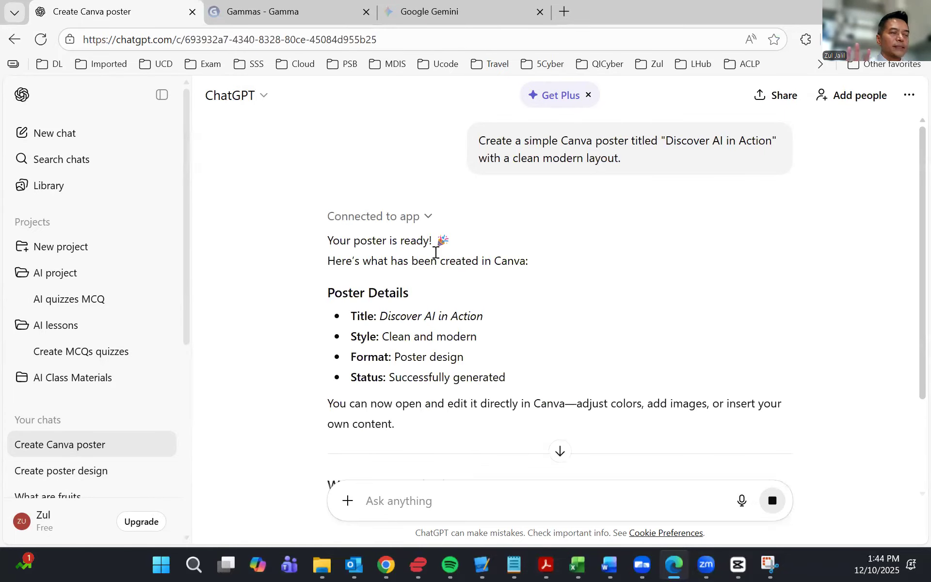
Step: Read through the poster details and customization suggestions in the reply about the Canva poster
scroll(530, 271, "down", 2)
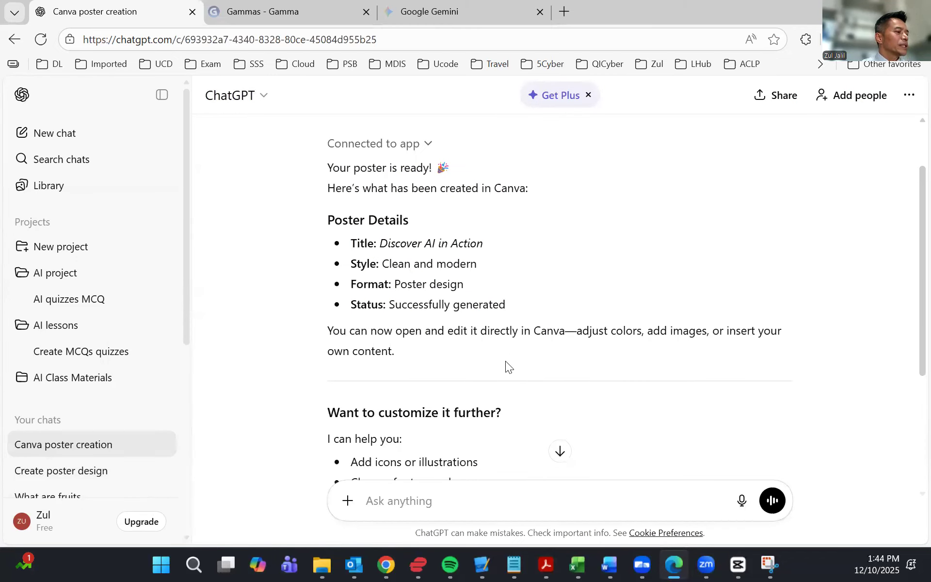
scroll(509, 358, "down", 4)
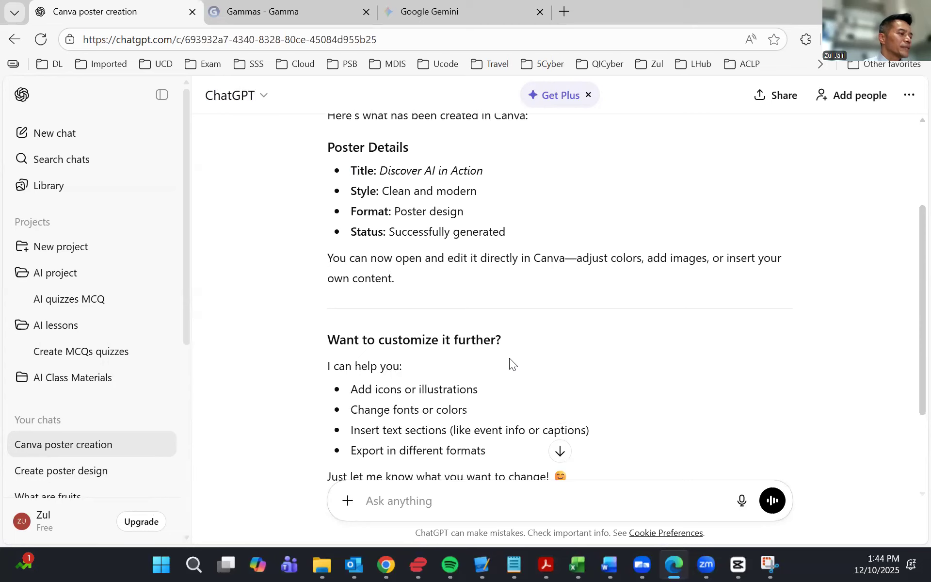
scroll(529, 279, "up", 2)
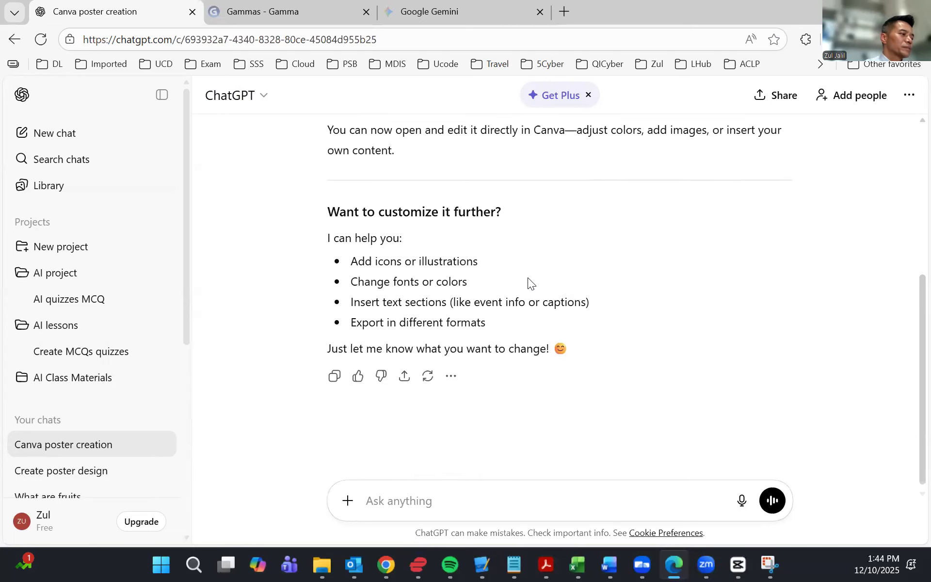
scroll(528, 279, "up", 1)
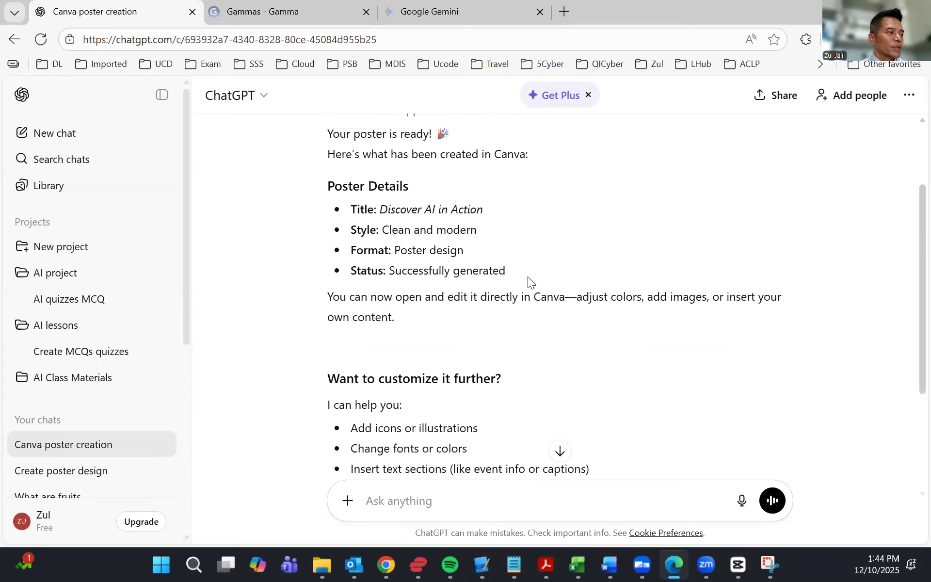
scroll(529, 278, "down", 4)
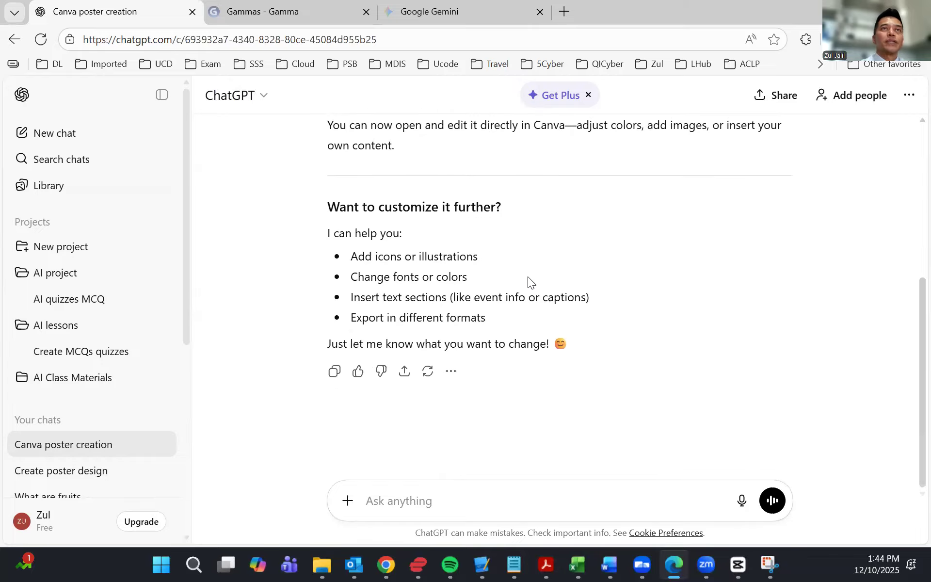